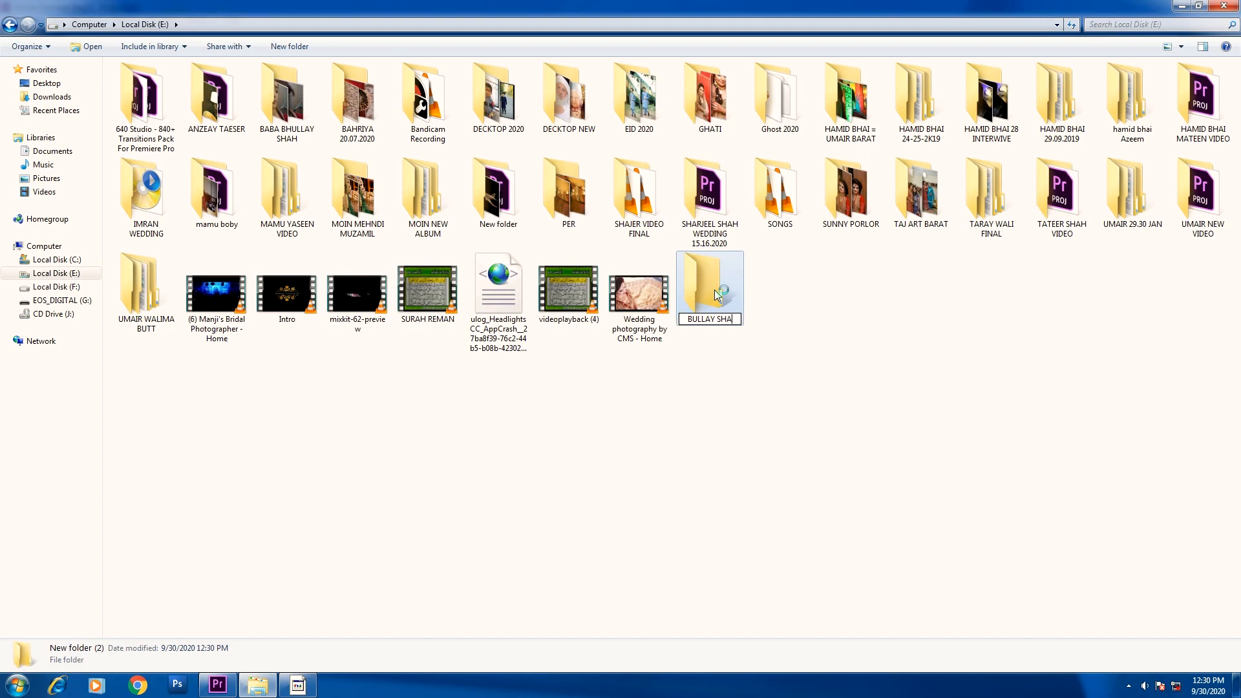
# Step: Name the new folder on Local Disk (E:) BULLAY SHAH
pyautogui.press('Return')
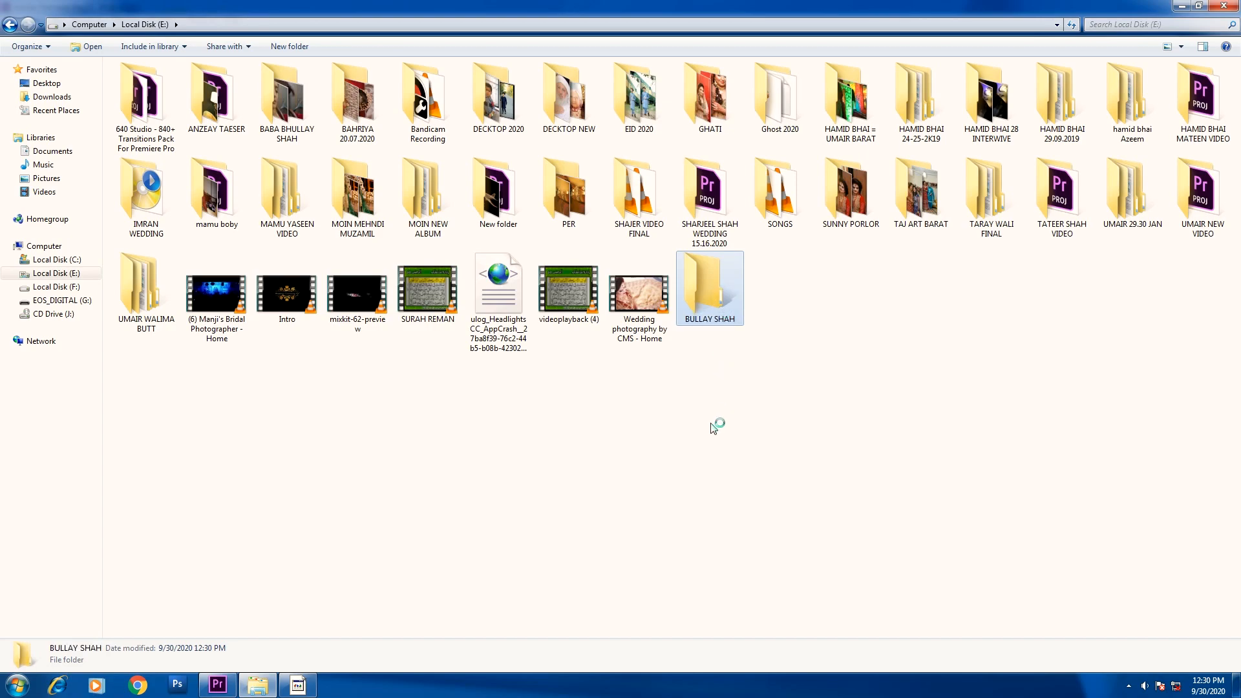
pyautogui.click(715, 424)
# Step: Copy the video clips C0270 through C0301 from the BABA BHULLAY SHAH folder
pyautogui.doubleClick(288, 101)
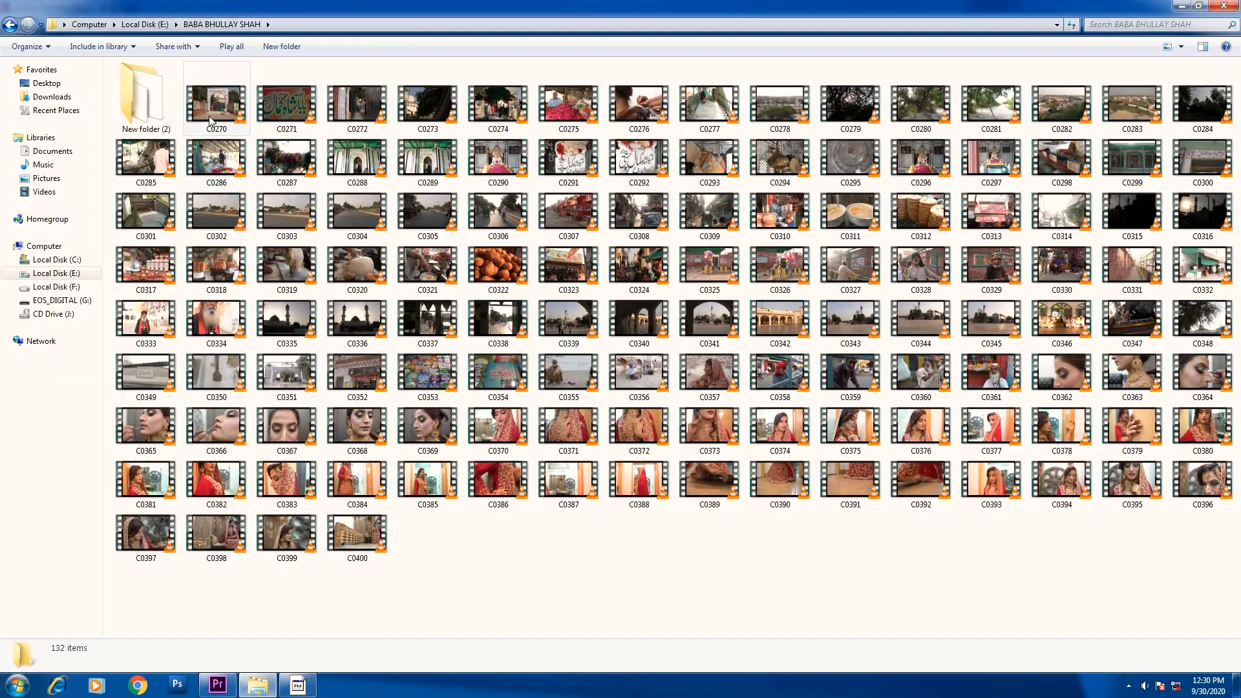
pyautogui.click(217, 103)
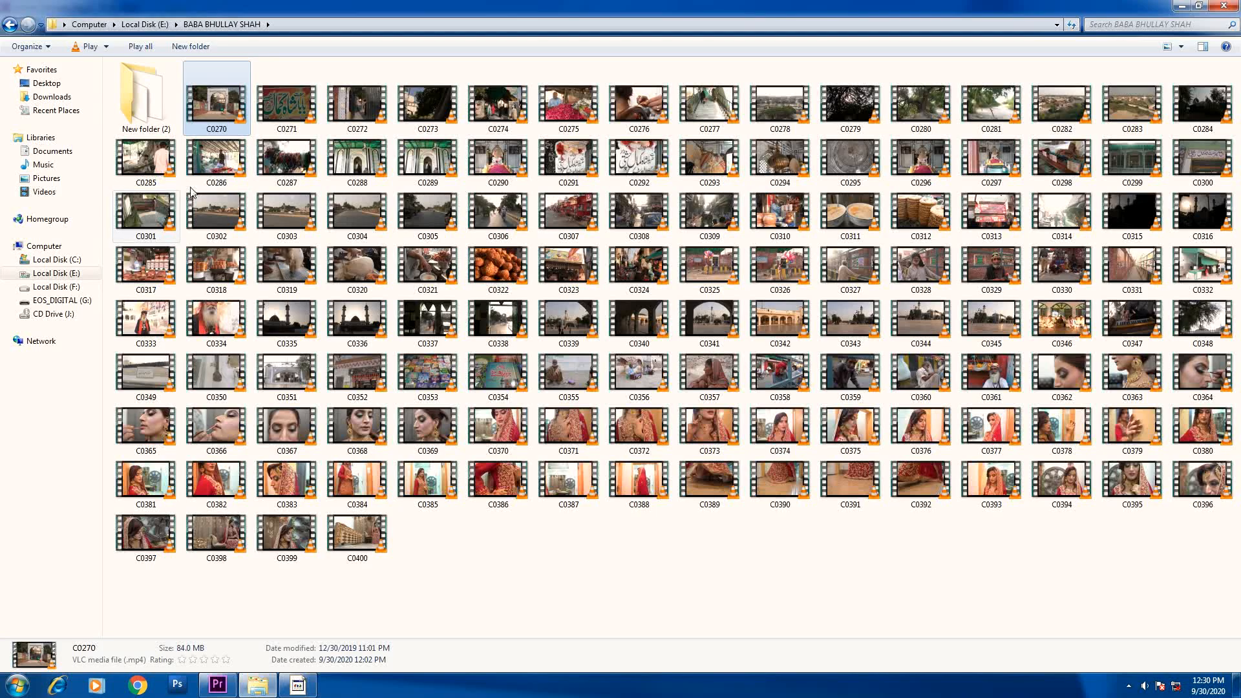
pyautogui.keyDown('shift'); pyautogui.click(146, 213); pyautogui.keyUp('shift')
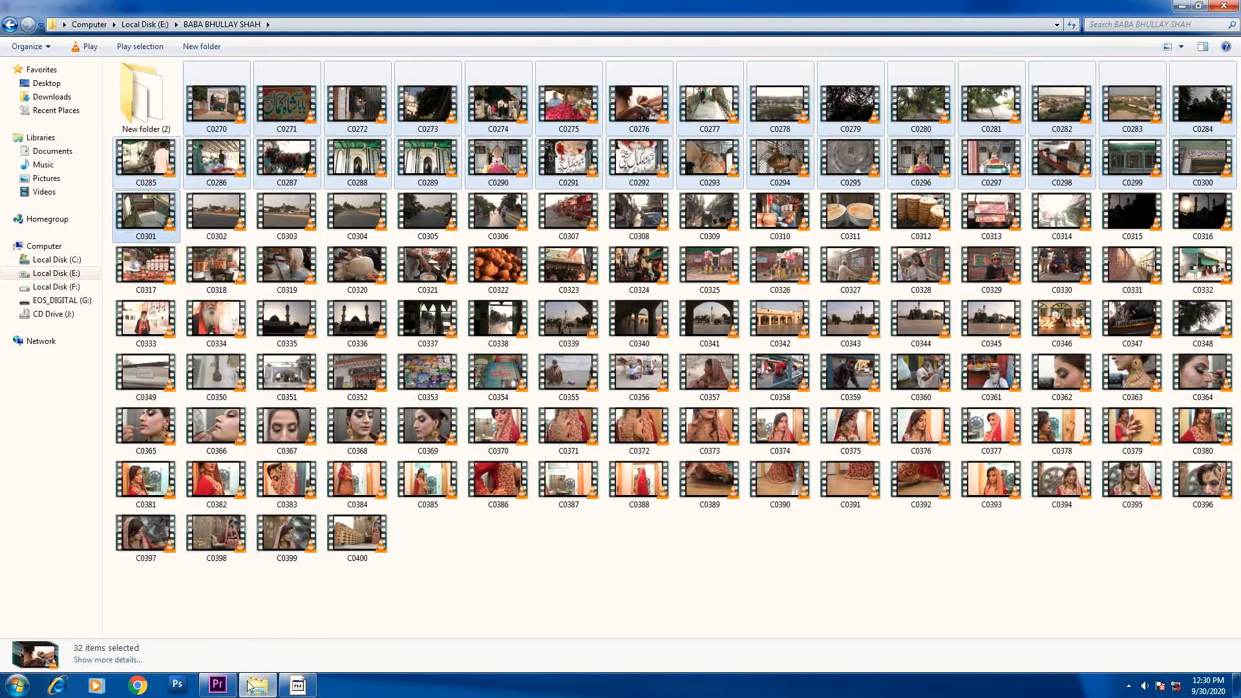
pyautogui.rightClick(216, 90)
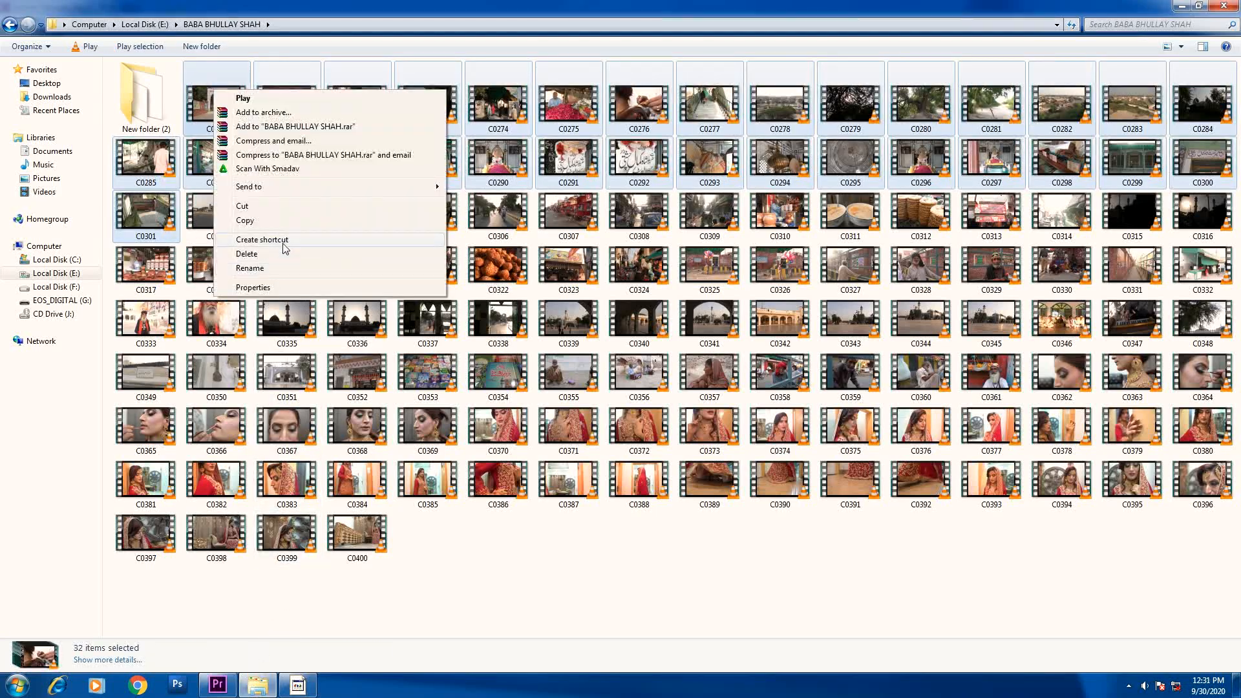
pyautogui.click(288, 220)
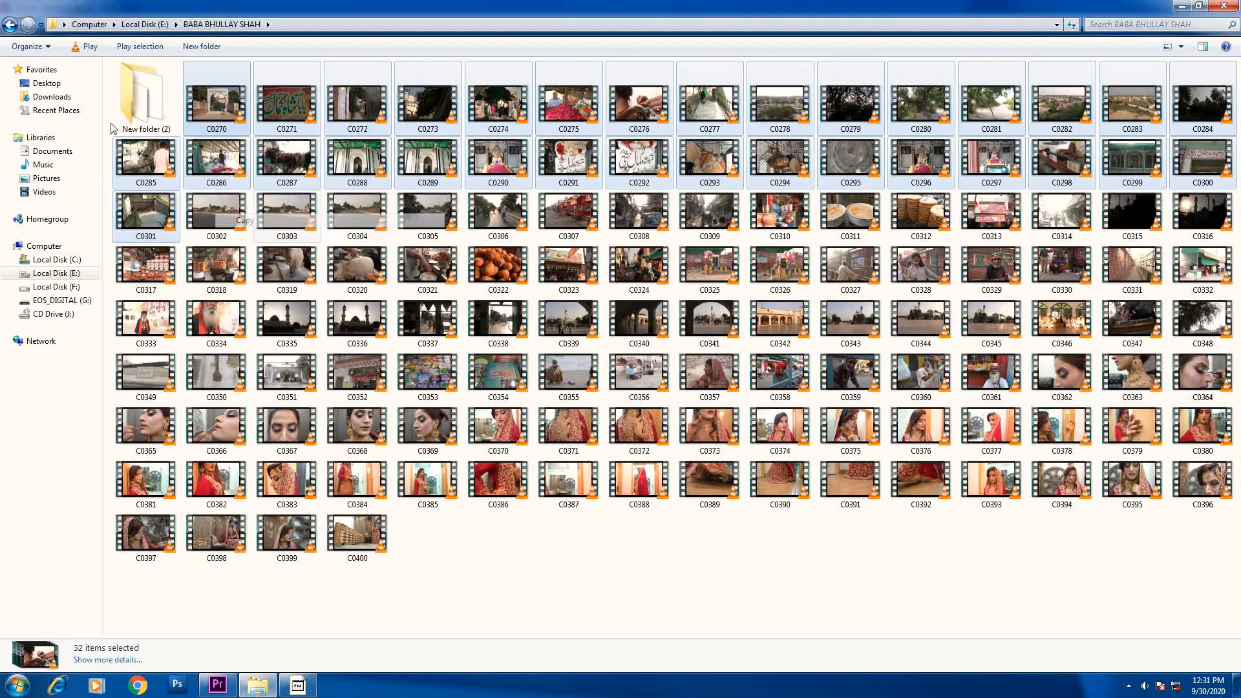
# Step: Paste the copied clips into the BULLAY SHAH folder on Local Disk (E:) and close the folder window
pyautogui.click(9, 24)
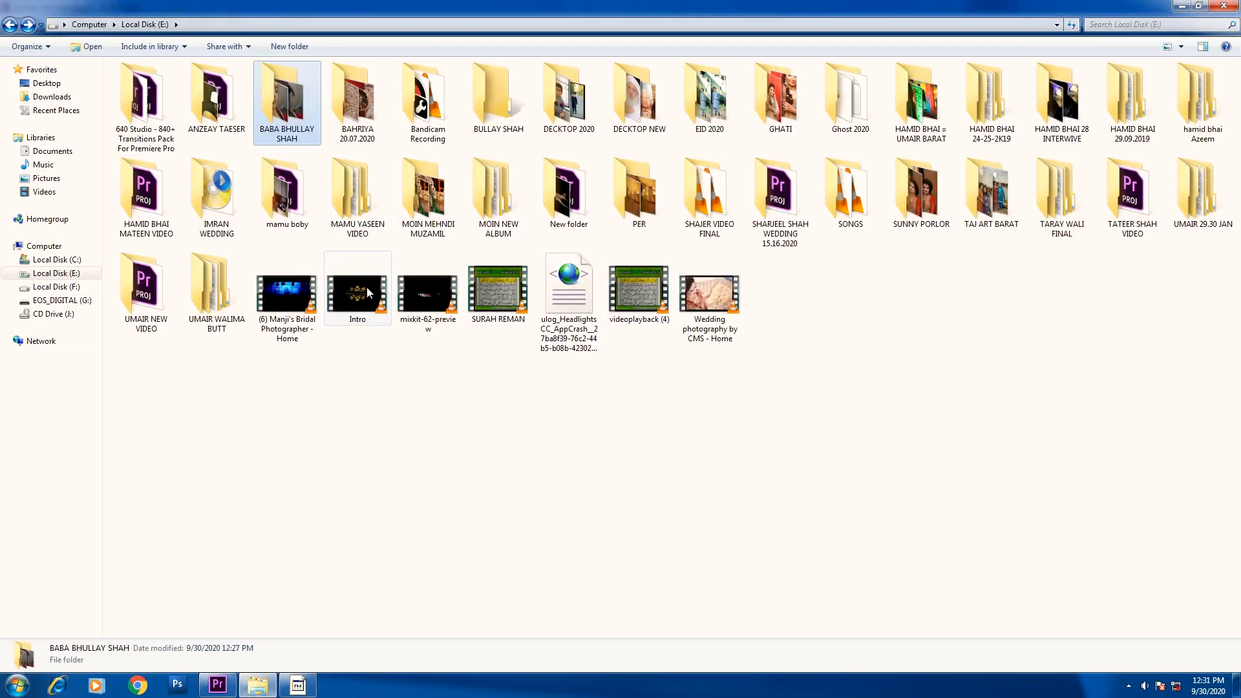
pyautogui.click(425, 97)
pyautogui.click(499, 95)
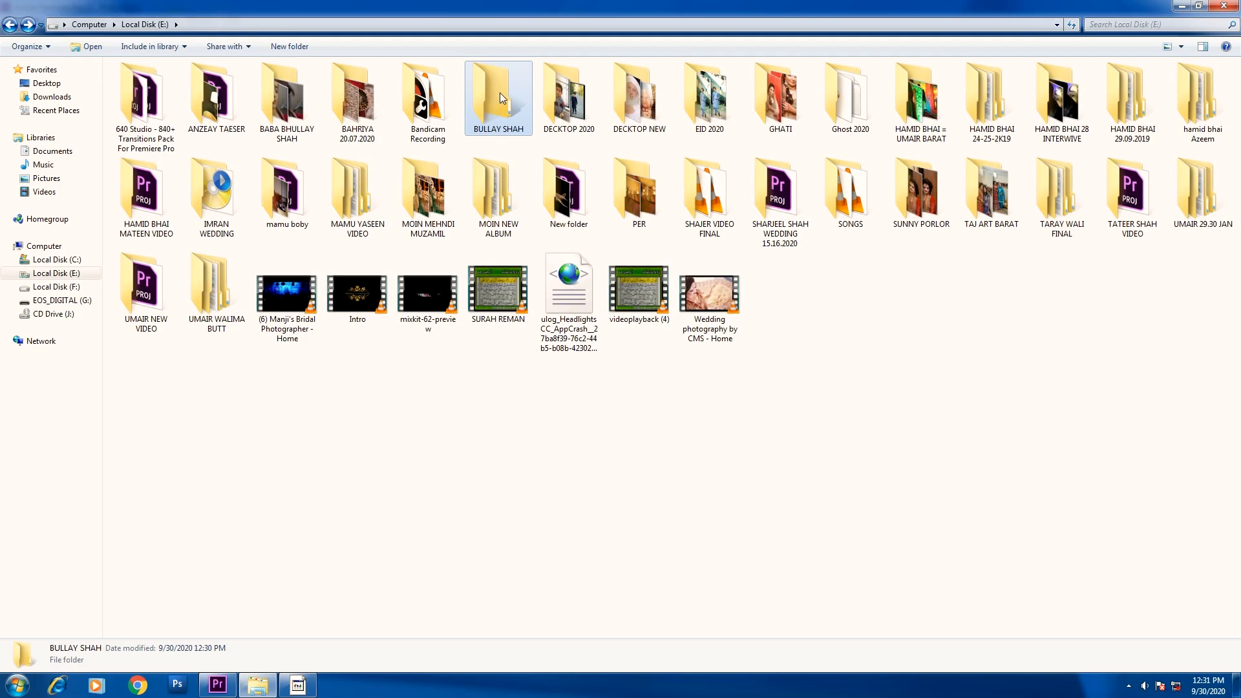
pyautogui.doubleClick(499, 96)
pyautogui.rightClick(362, 434)
pyautogui.click(379, 523)
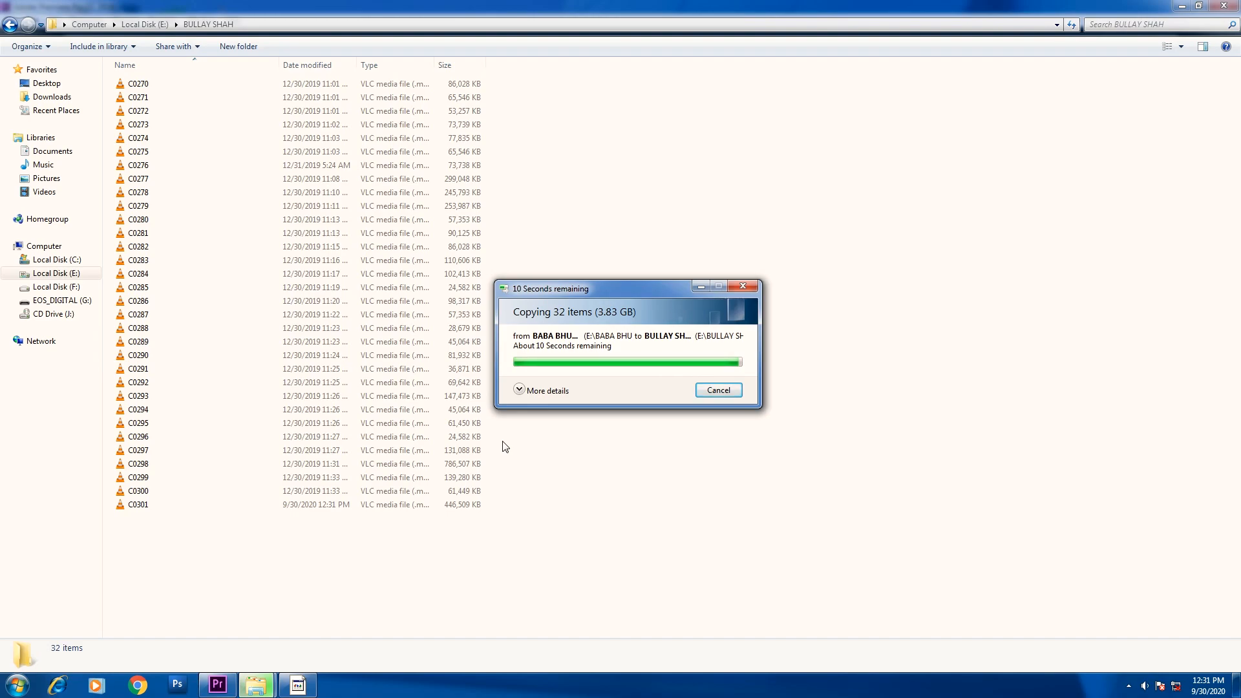
pyautogui.click(474, 401)
pyautogui.hotkey('ctrl', 'a')
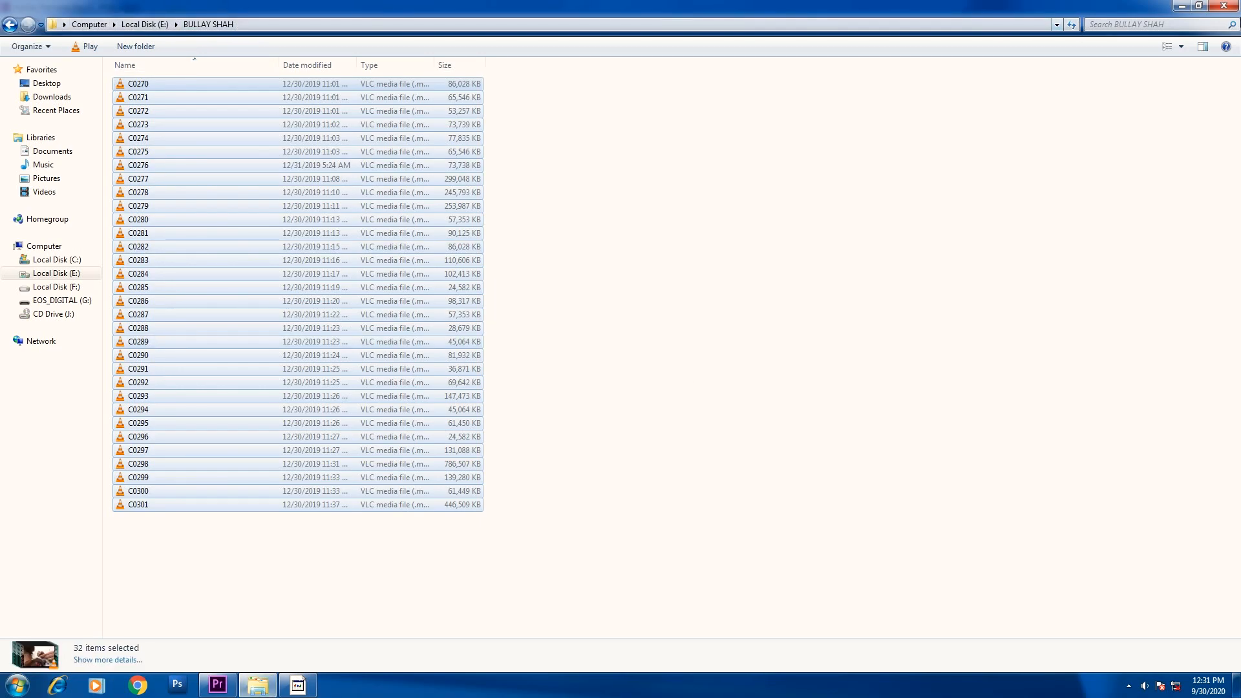
pyautogui.click(1226, 6)
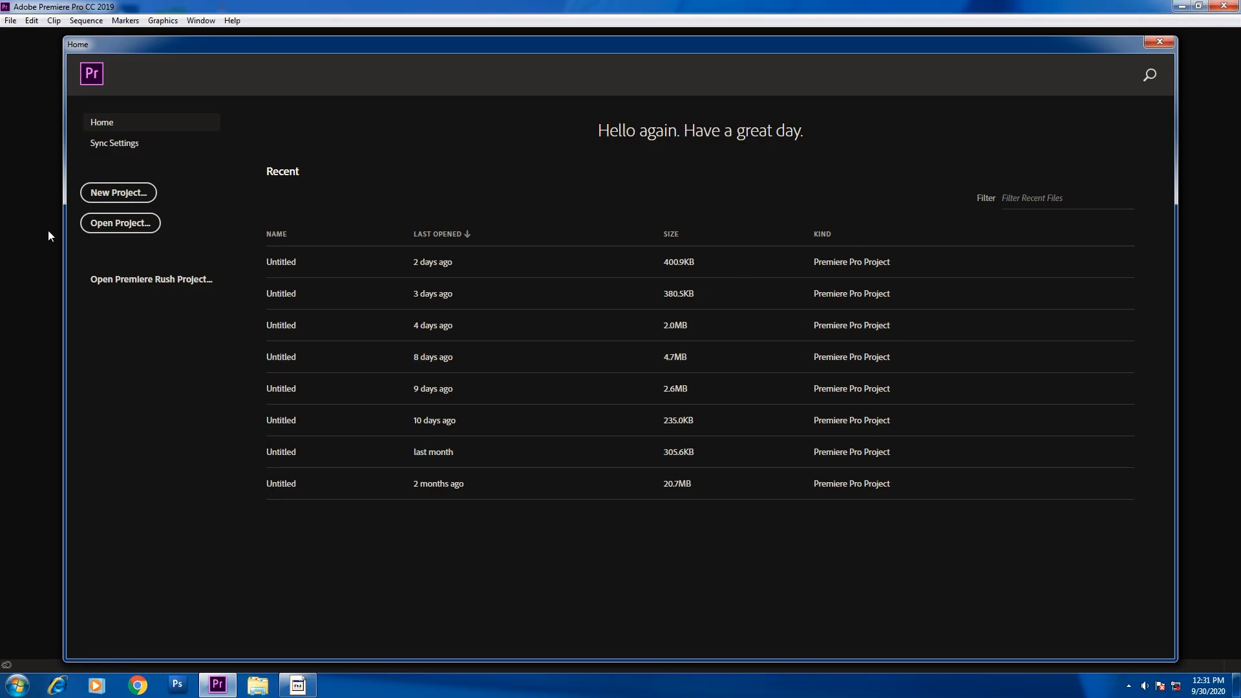
# Step: Switch to Premiere Pro and create a new project with the default name Untitled, stored in E:\BULLAY SHAH
pyautogui.click(215, 690)
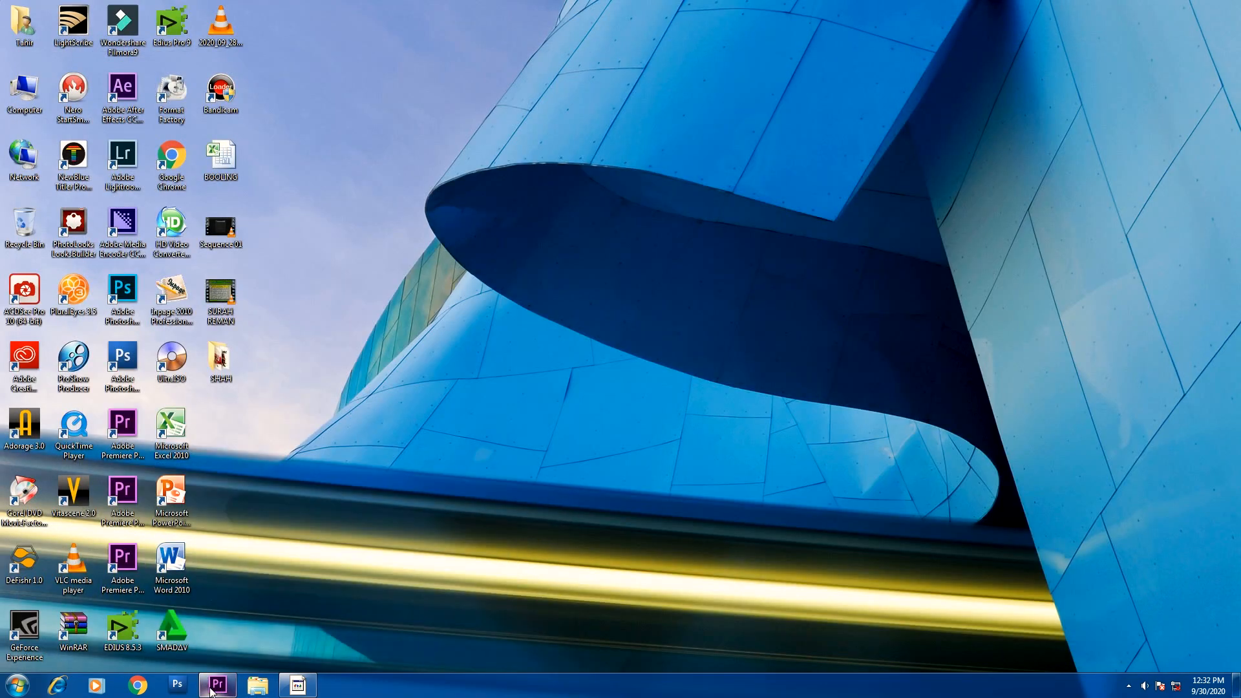
pyautogui.click(217, 683)
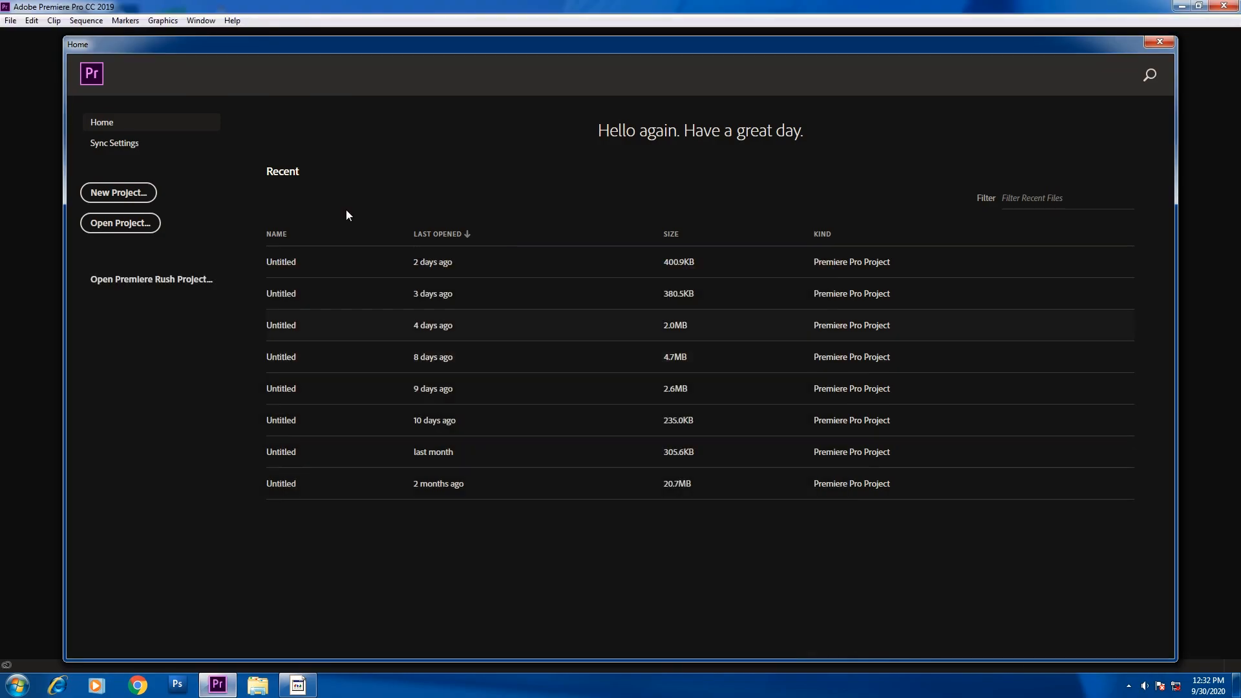
pyautogui.click(119, 192)
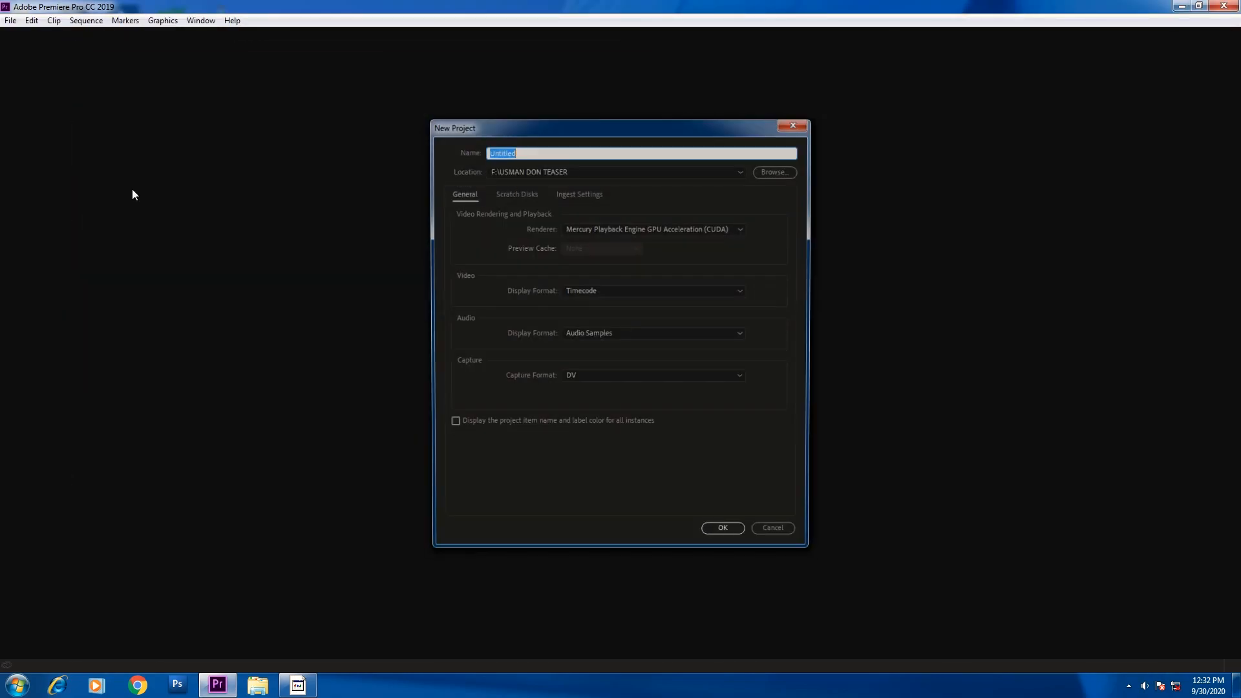
pyautogui.click(781, 170)
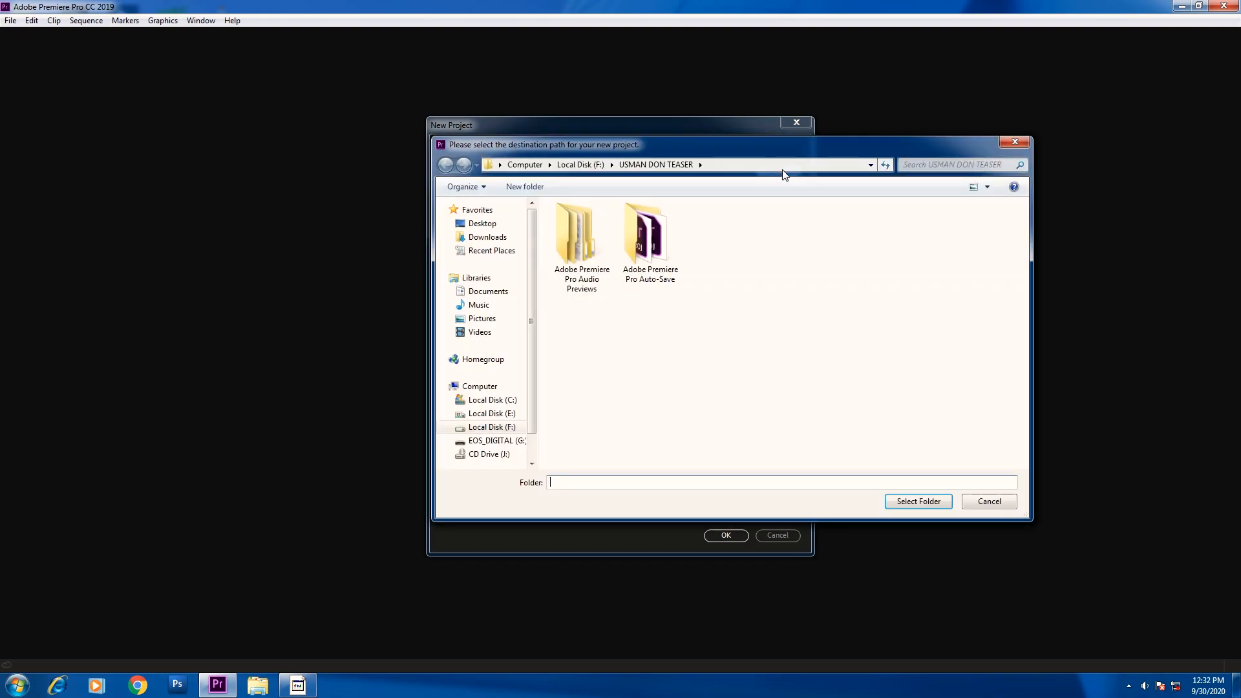
pyautogui.click(479, 386)
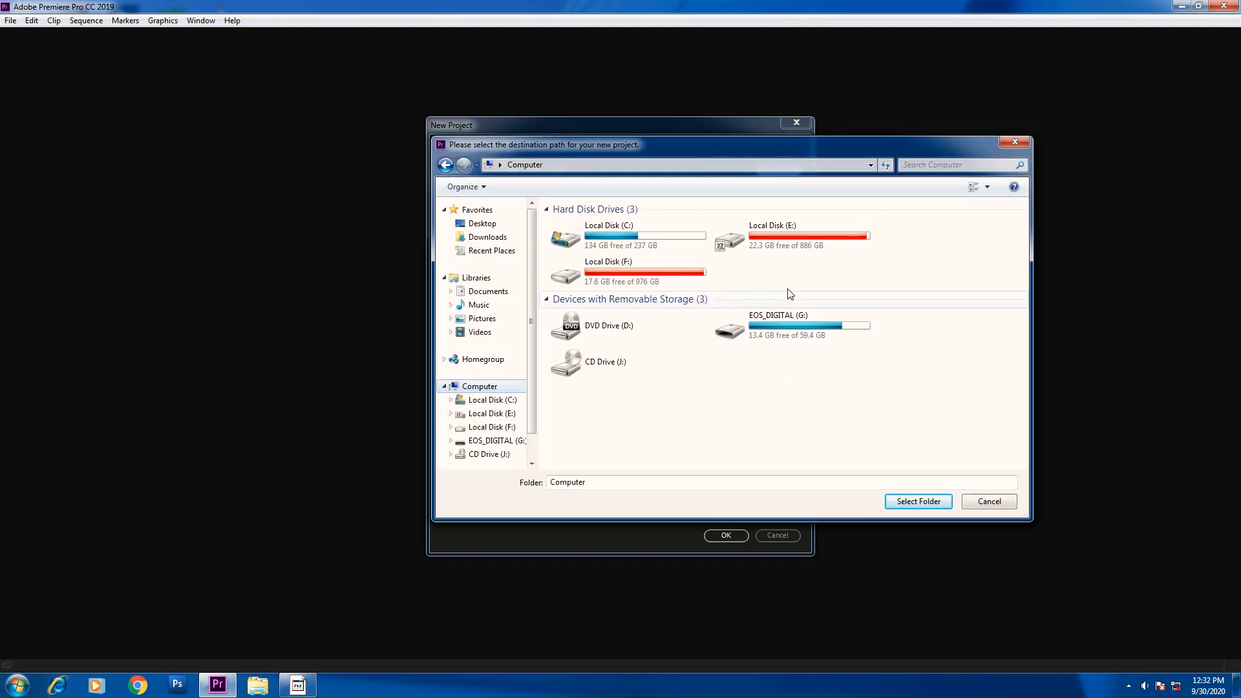
pyautogui.doubleClick(789, 233)
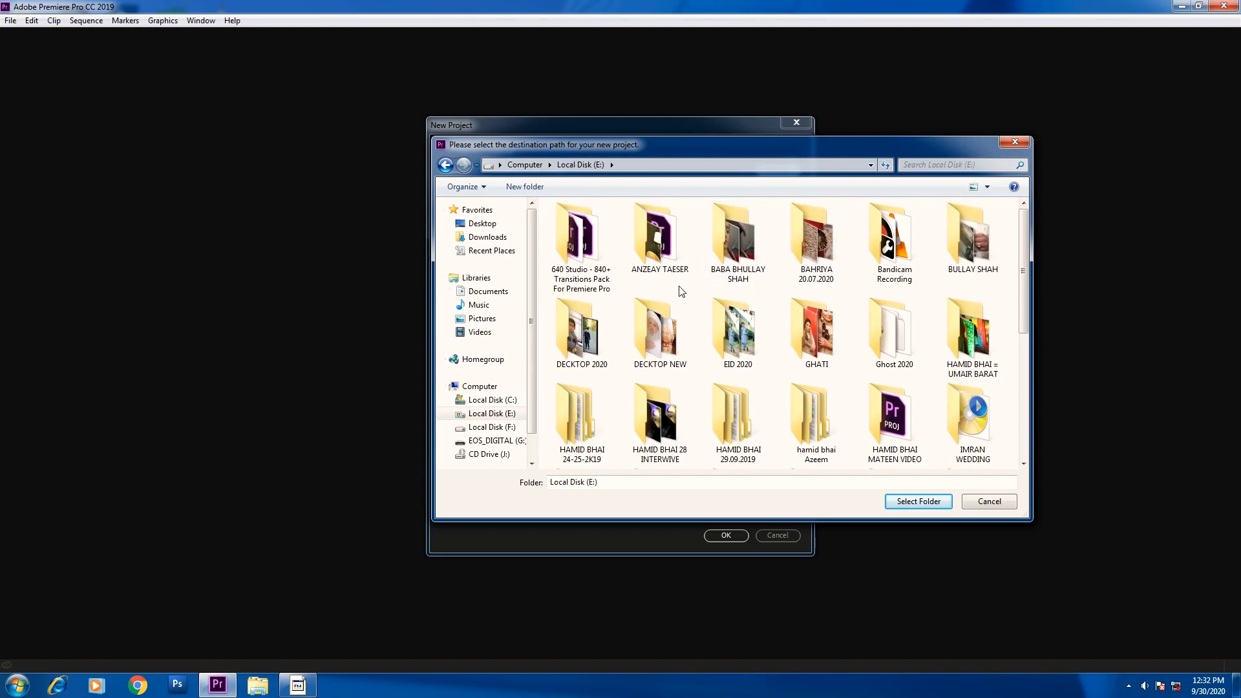
pyautogui.click(973, 242)
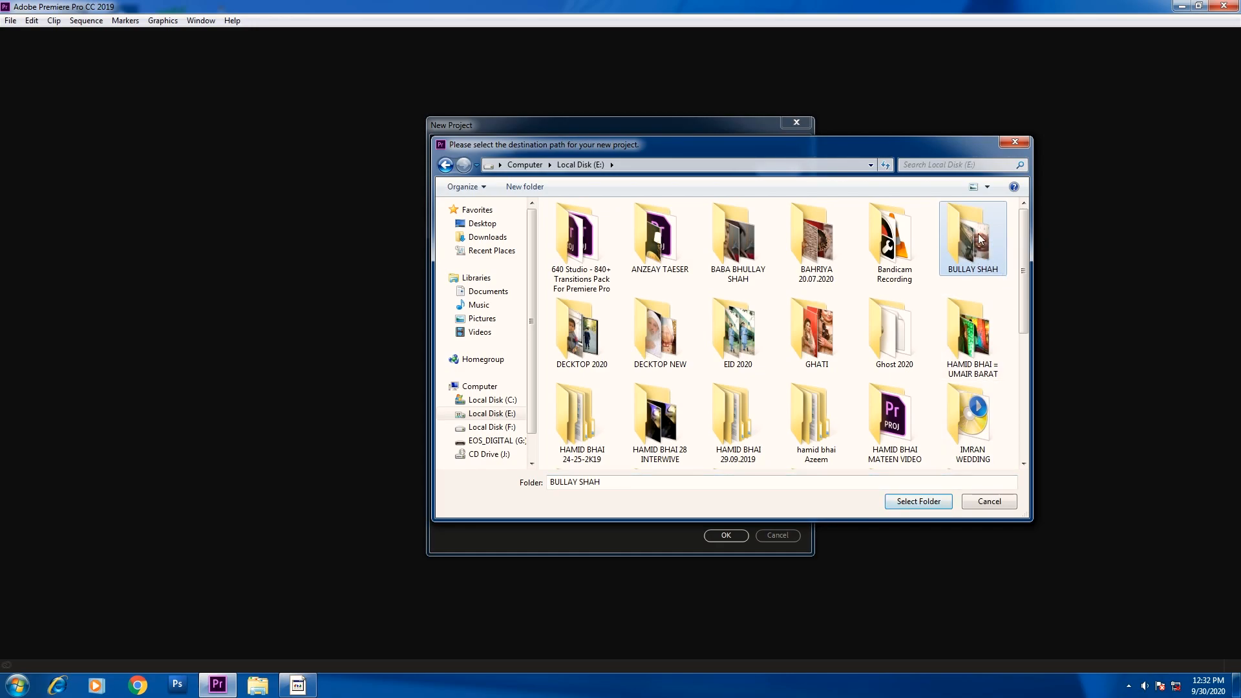
pyautogui.click(921, 503)
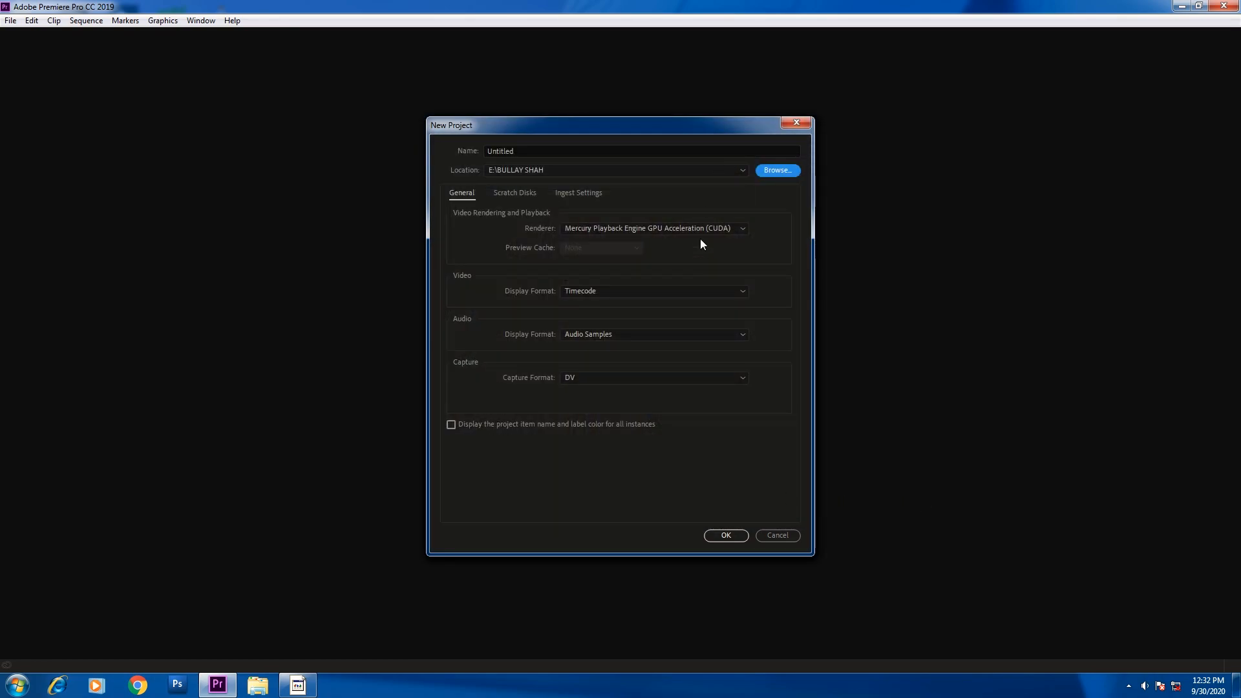
pyautogui.click(739, 540)
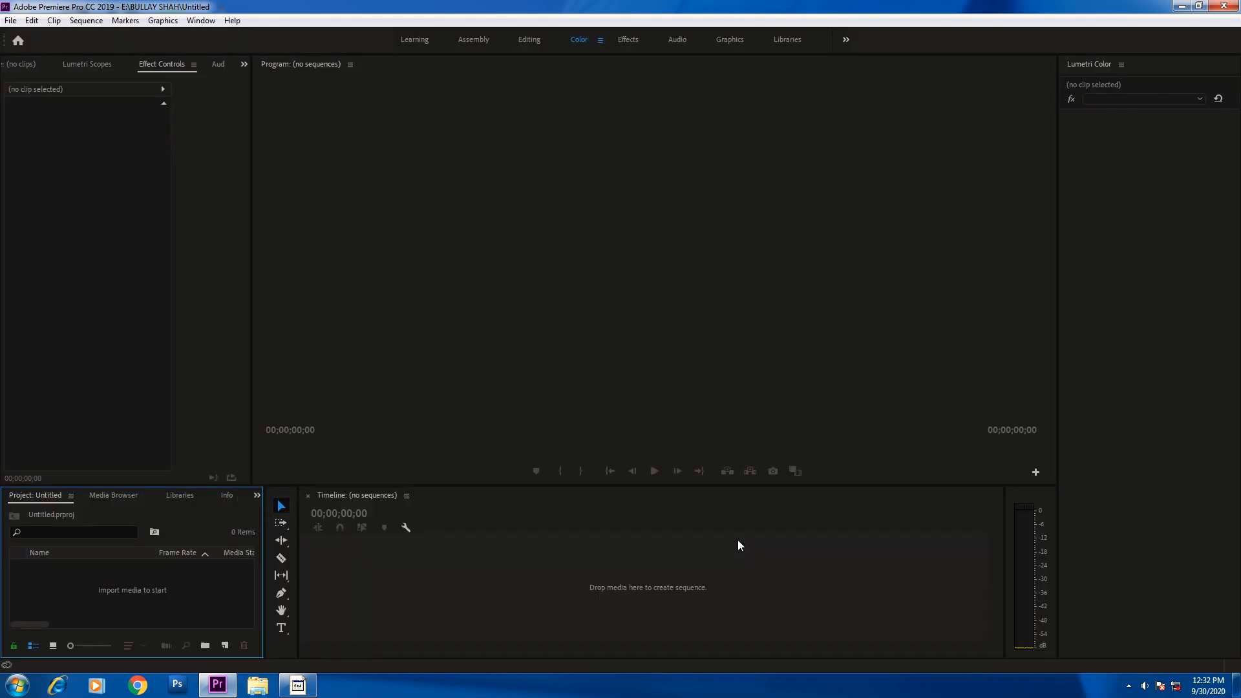
# Step: Give the project and timeline area more height and create Sequence 01 from the Digital SLR 1080p preset DSLR 1080p30
pyautogui.moveTo(255, 486); pyautogui.dragTo(289, 347)
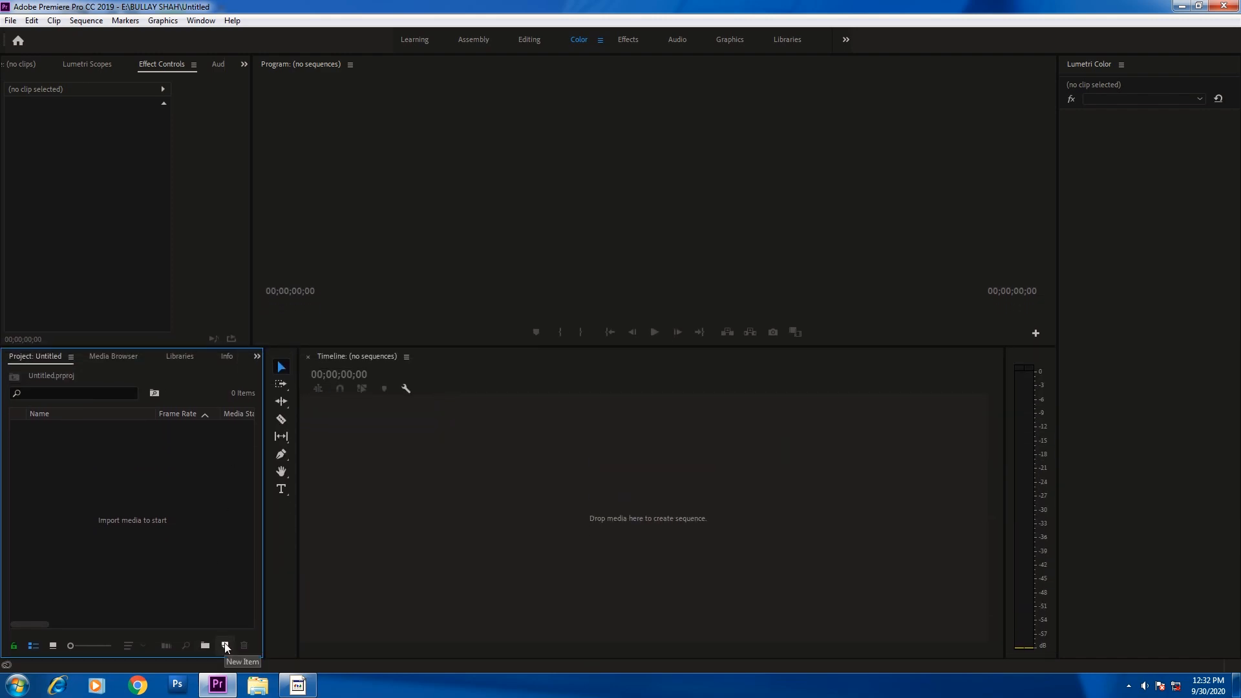
pyautogui.click(226, 646)
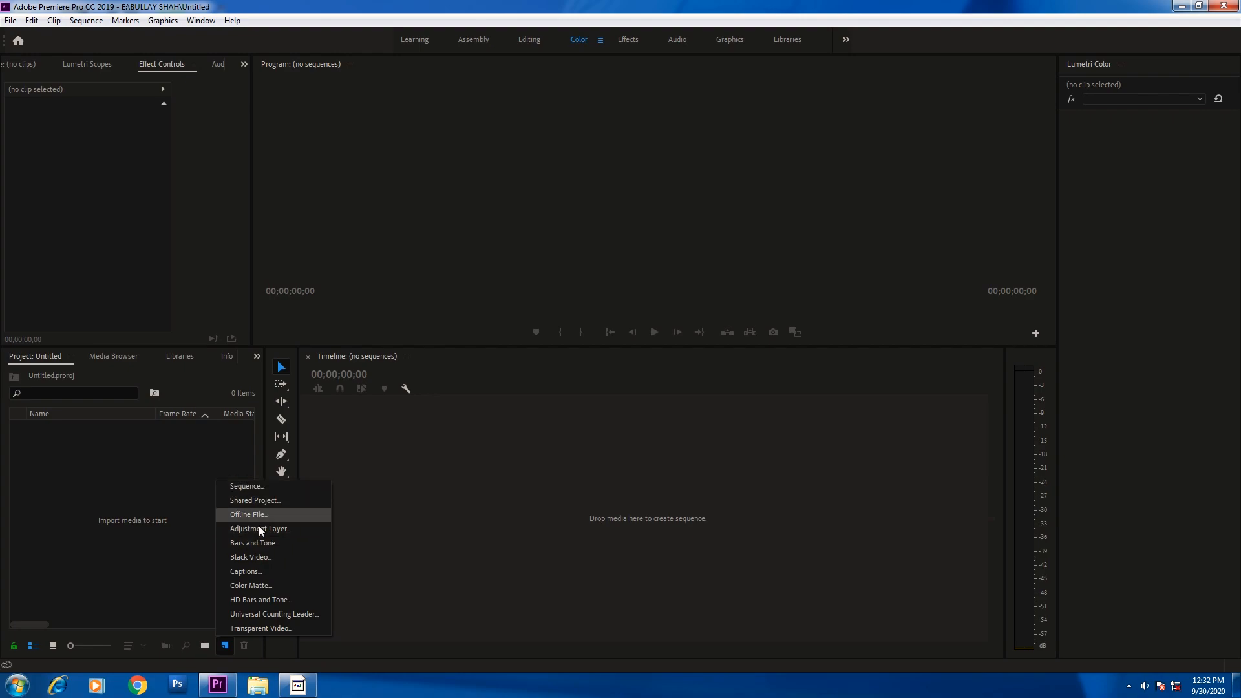
pyautogui.click(254, 486)
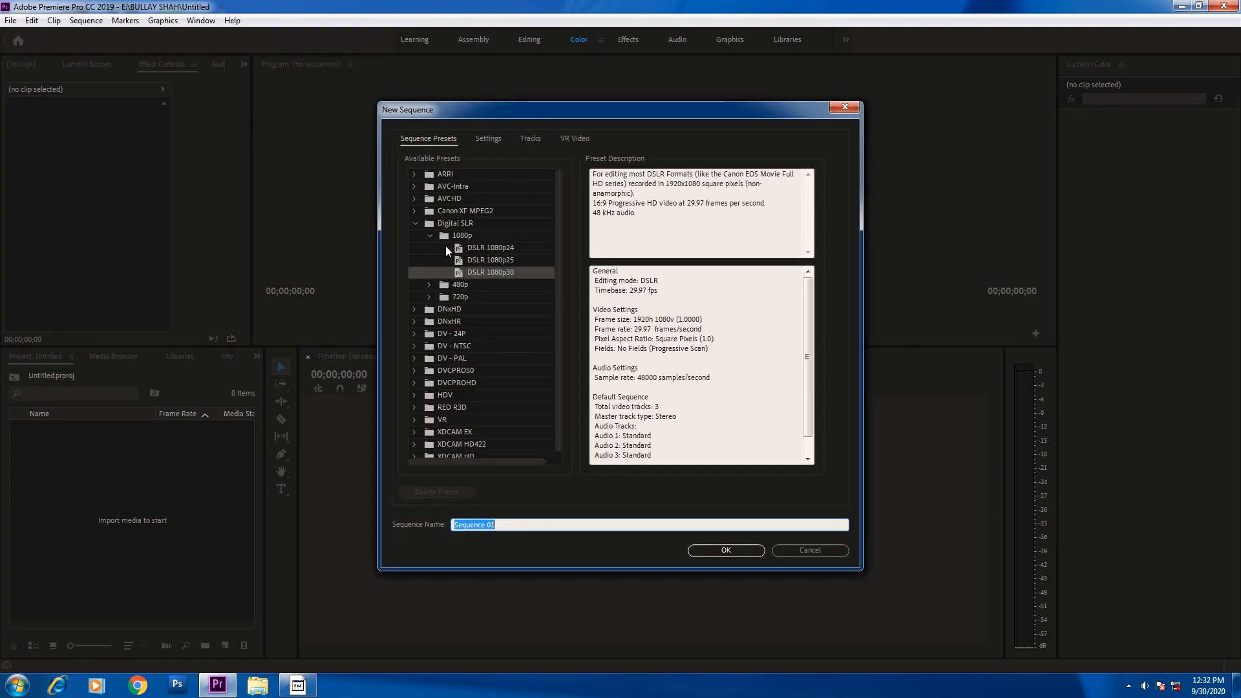
pyautogui.click(427, 234)
pyautogui.click(414, 224)
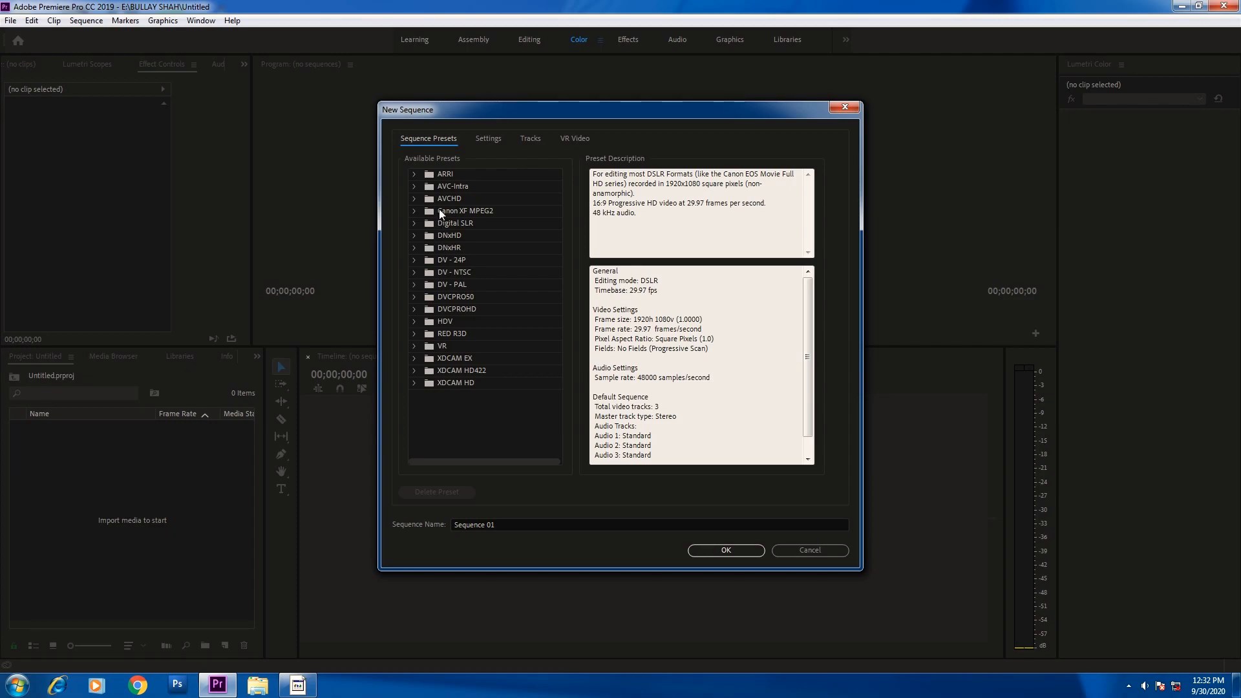
pyautogui.click(414, 224)
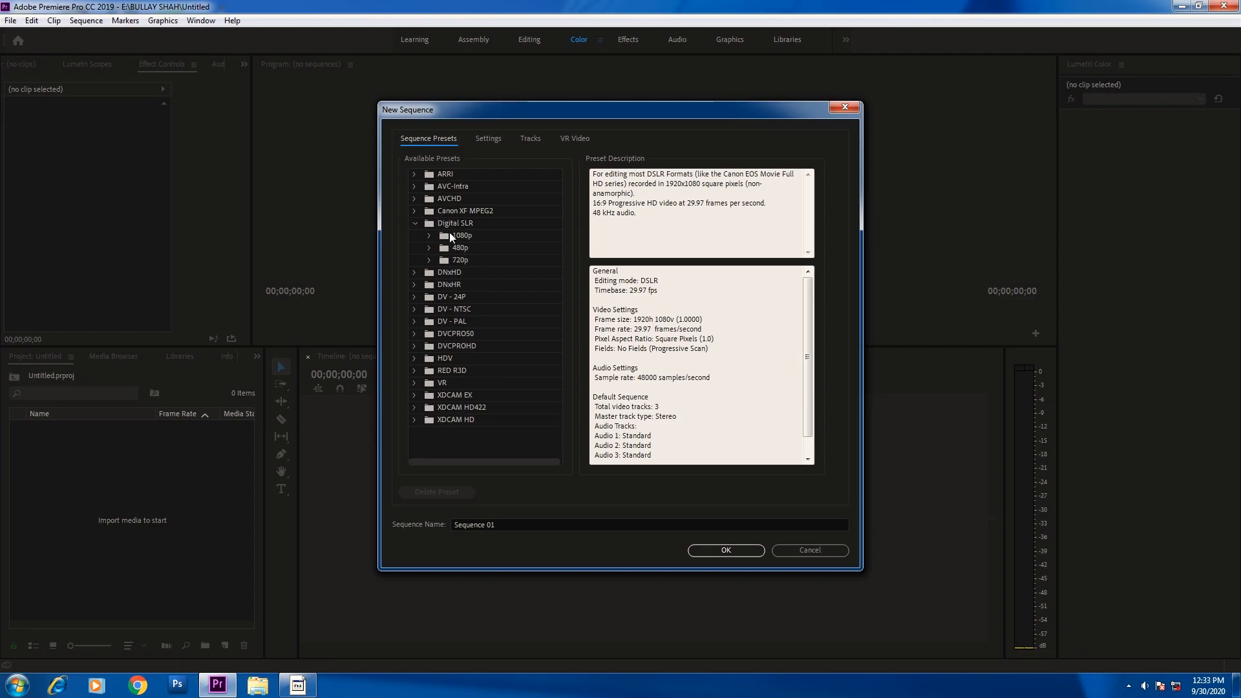
pyautogui.click(429, 235)
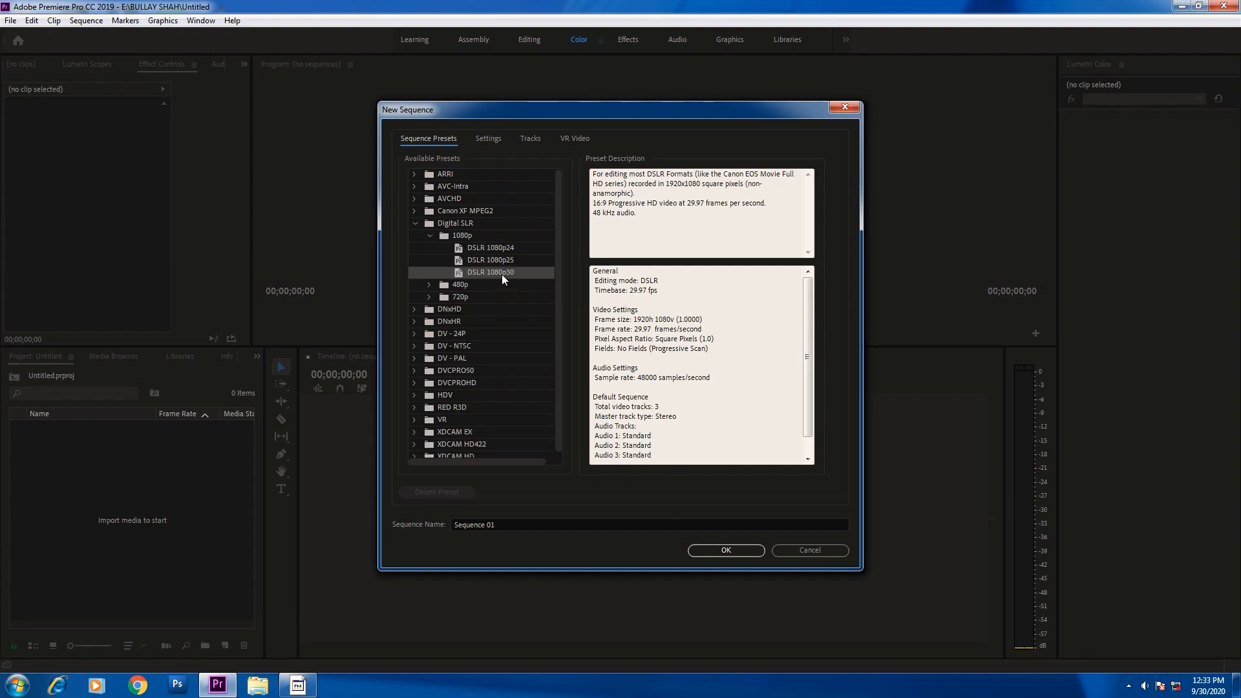
pyautogui.click(717, 550)
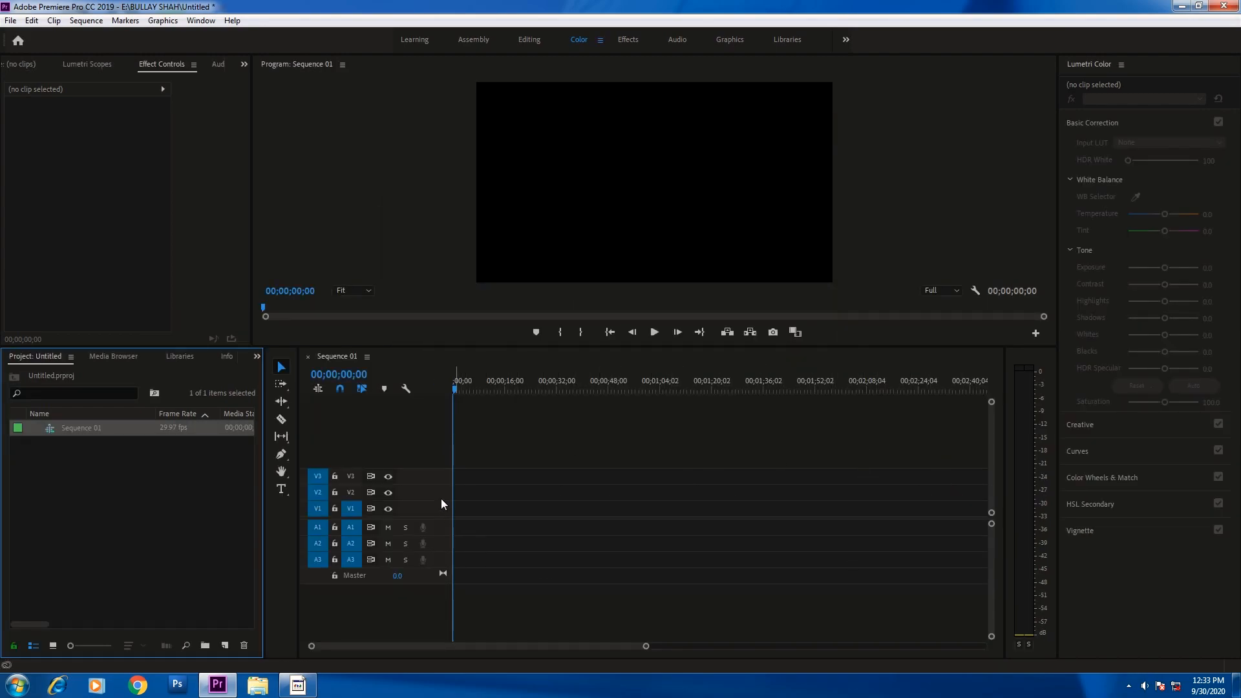
# Step: Increase the height of the Video 1 and Audio 1 tracks in the timeline
pyautogui.moveTo(437, 502); pyautogui.dragTo(438, 459)
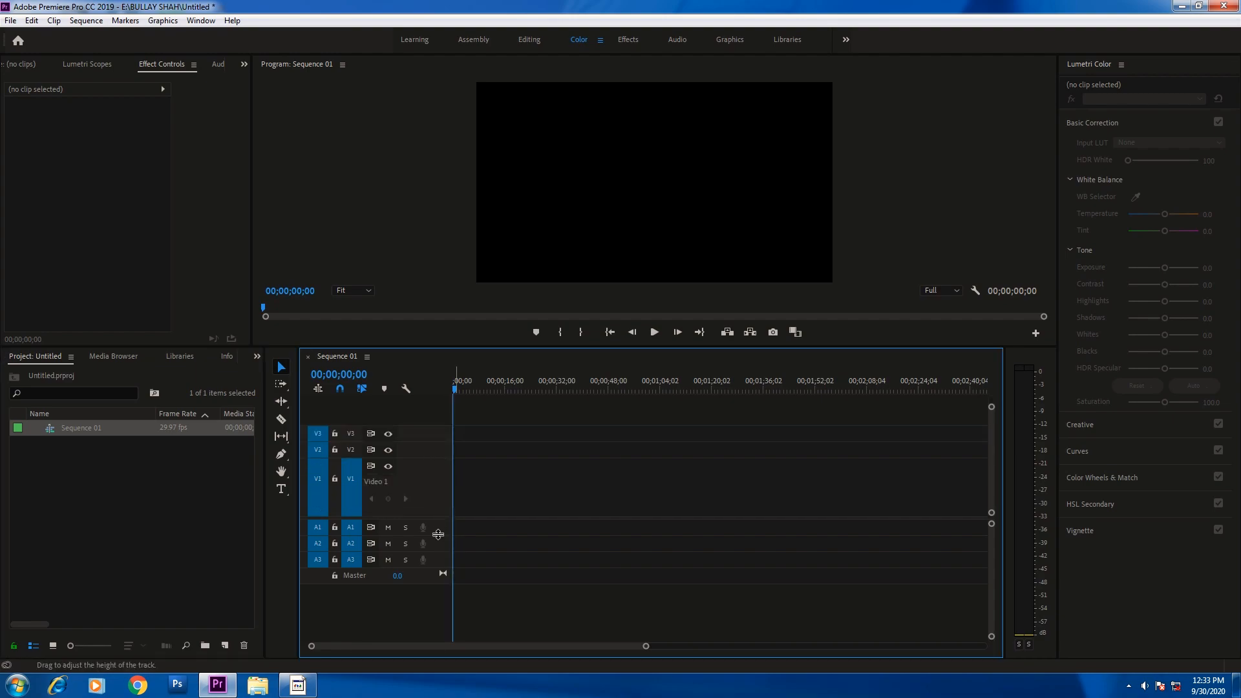
pyautogui.moveTo(444, 536); pyautogui.dragTo(444, 554)
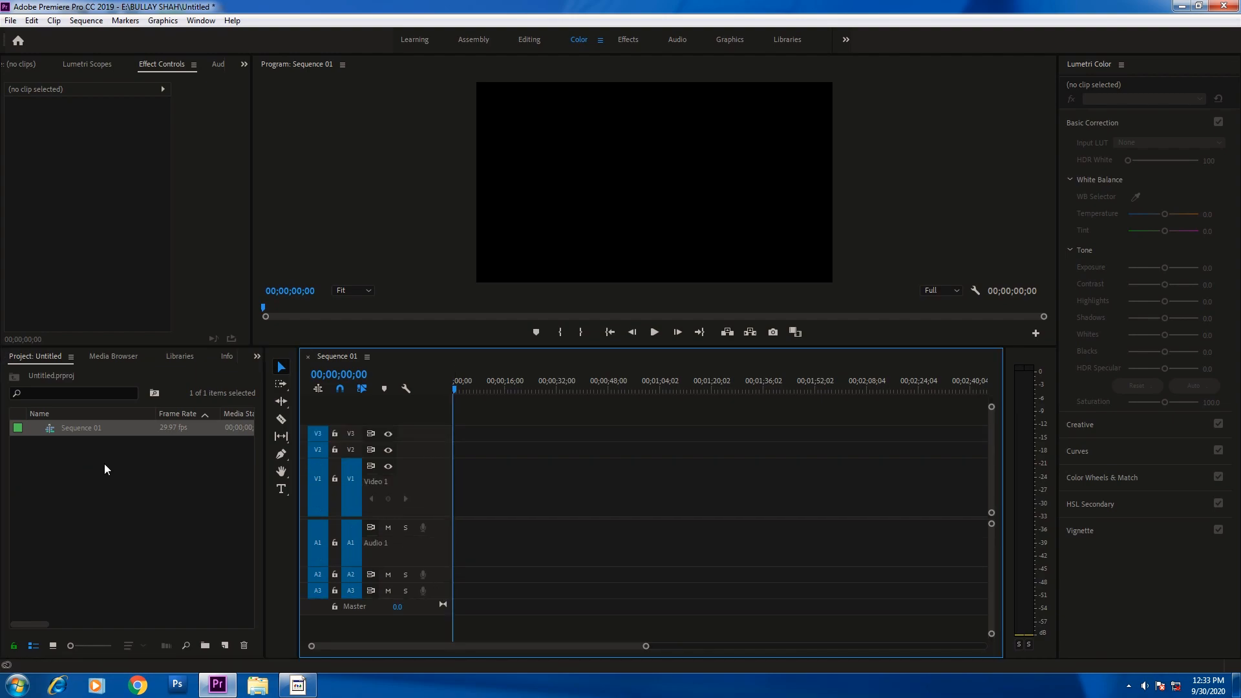
# Step: Add a bin to the project, rename it VIDEO, and open it
pyautogui.click(159, 587)
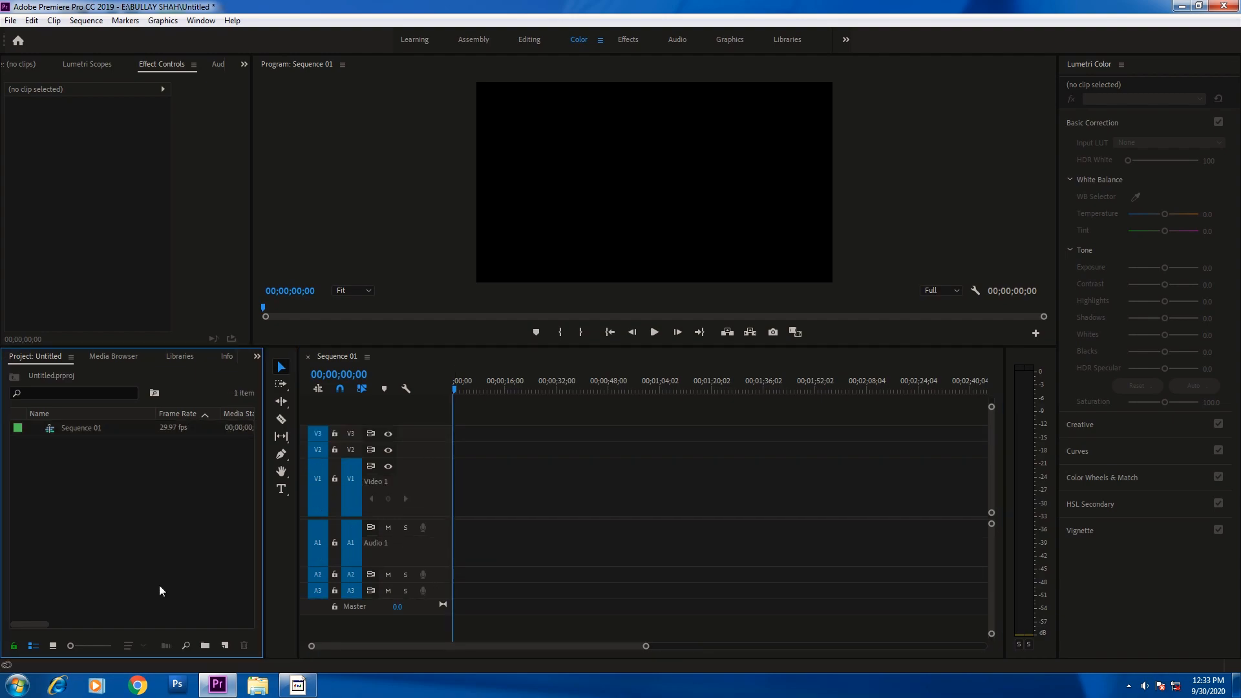
pyautogui.click(207, 641)
pyautogui.click(84, 494)
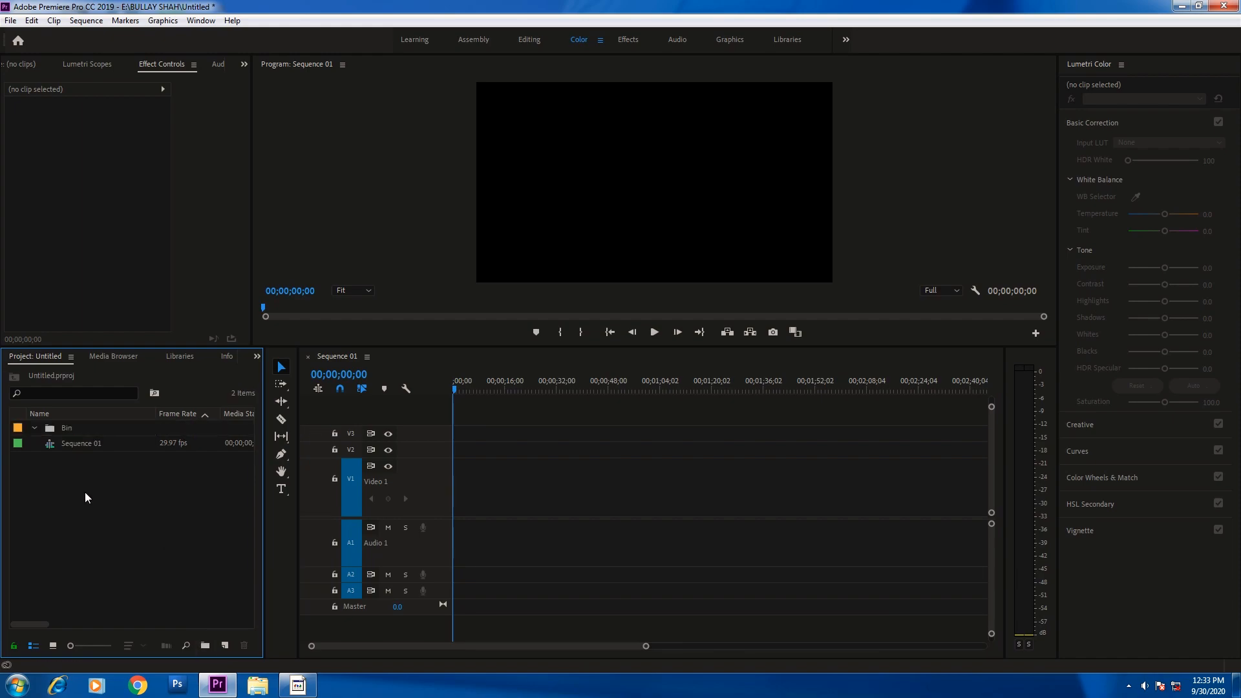
pyautogui.click(60, 427)
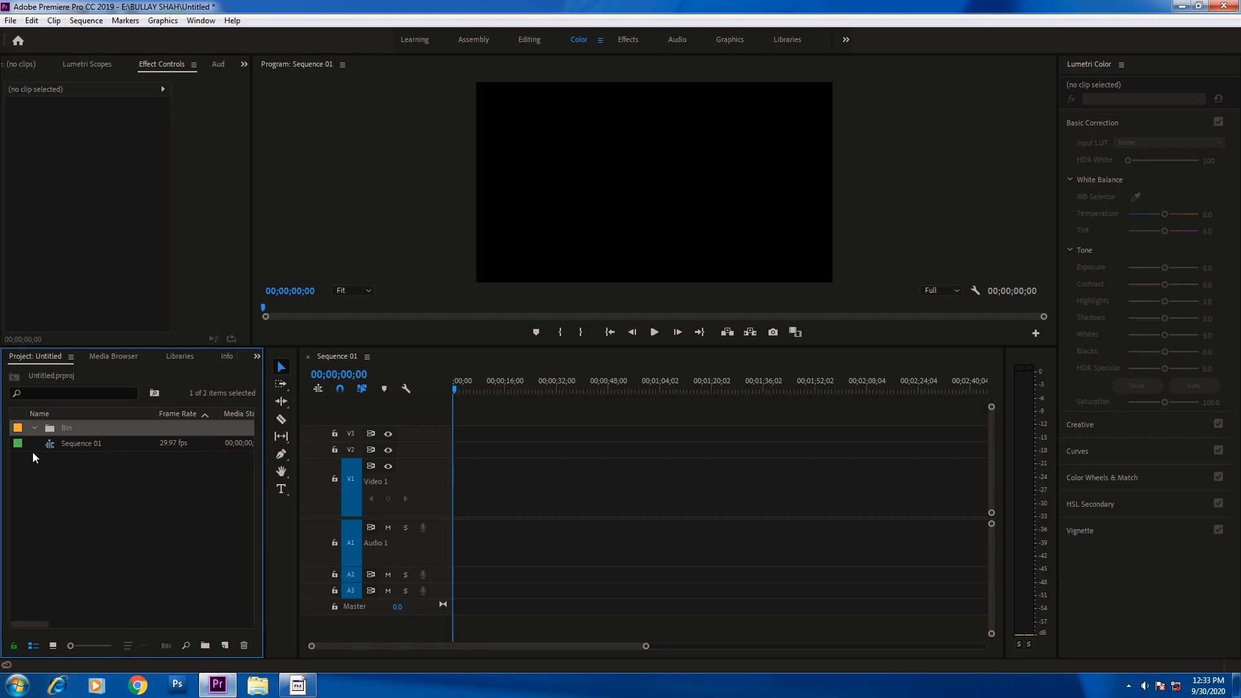
pyautogui.rightClick(62, 428)
pyautogui.click(104, 359)
pyautogui.write('ViDEO')
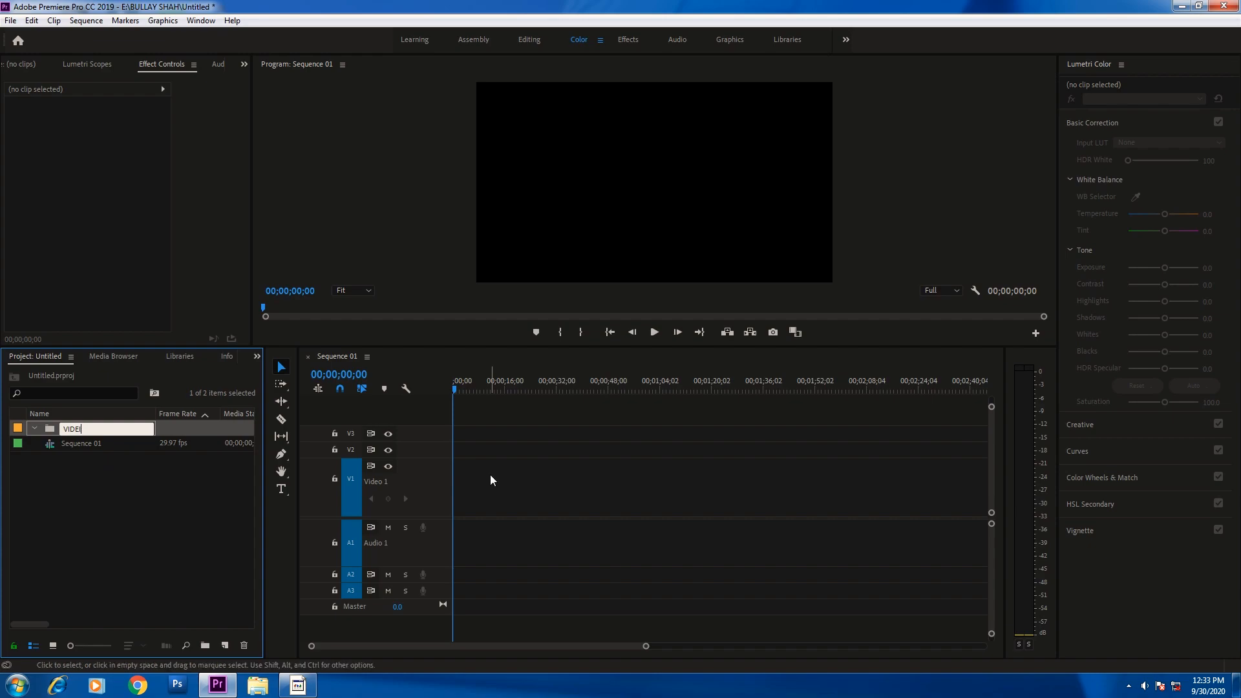
pyautogui.press('Tab')
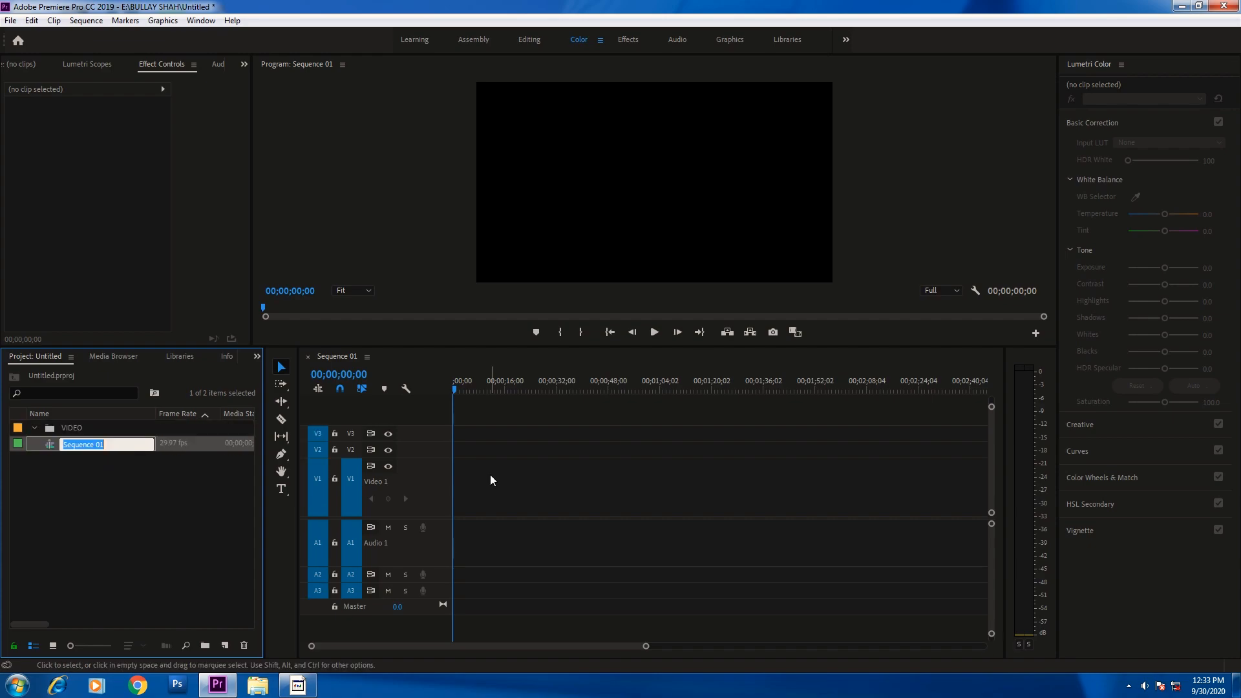
pyautogui.doubleClick(67, 427)
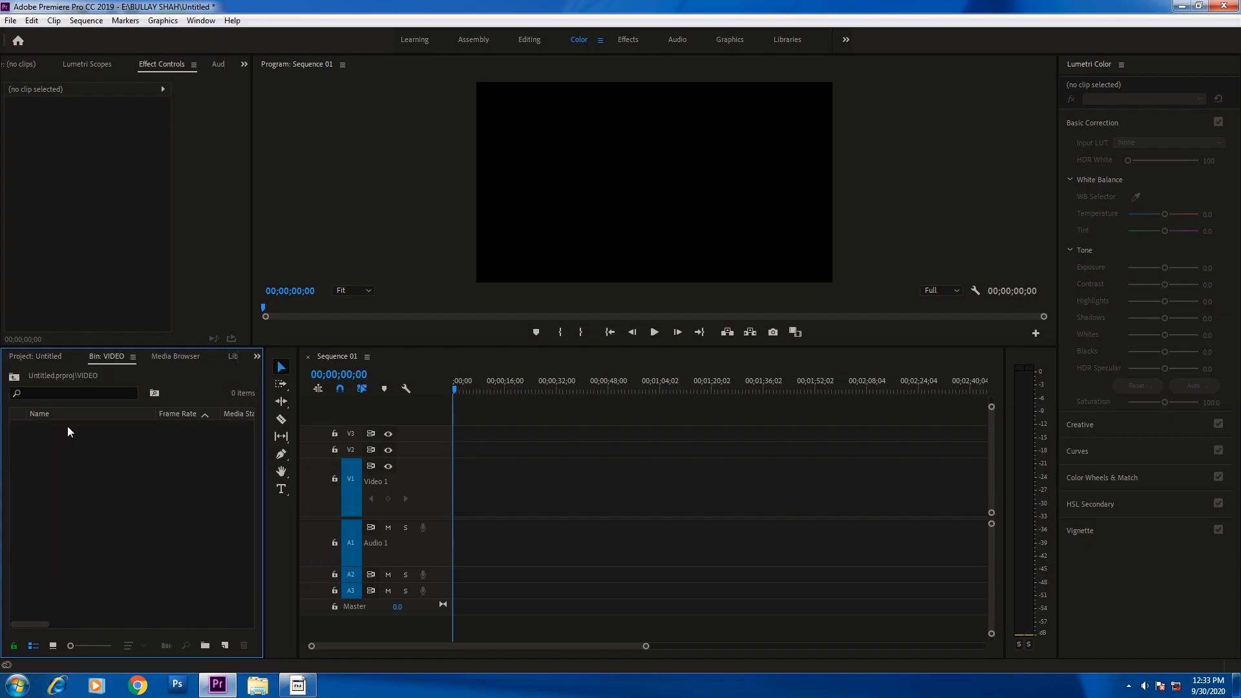
# Step: Import all the video clips, C0270 through C0301, from E:\BULLAY SHAH into the VIDEO bin
pyautogui.doubleClick(108, 468)
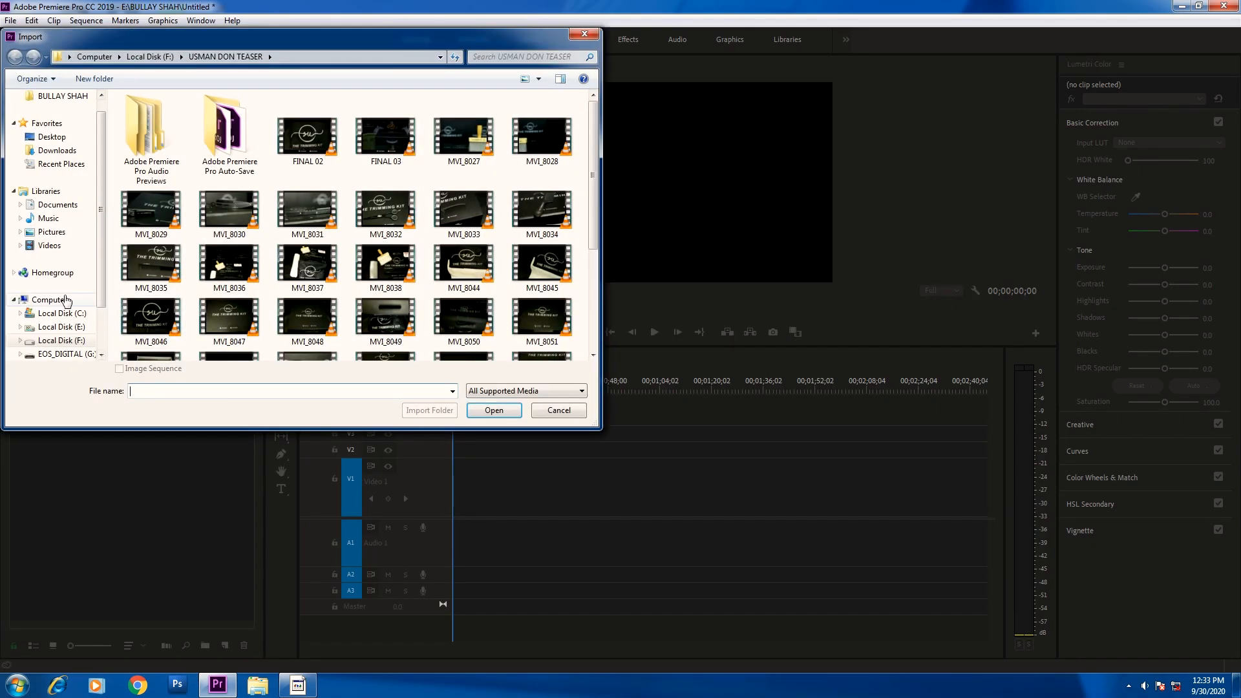
pyautogui.click(67, 299)
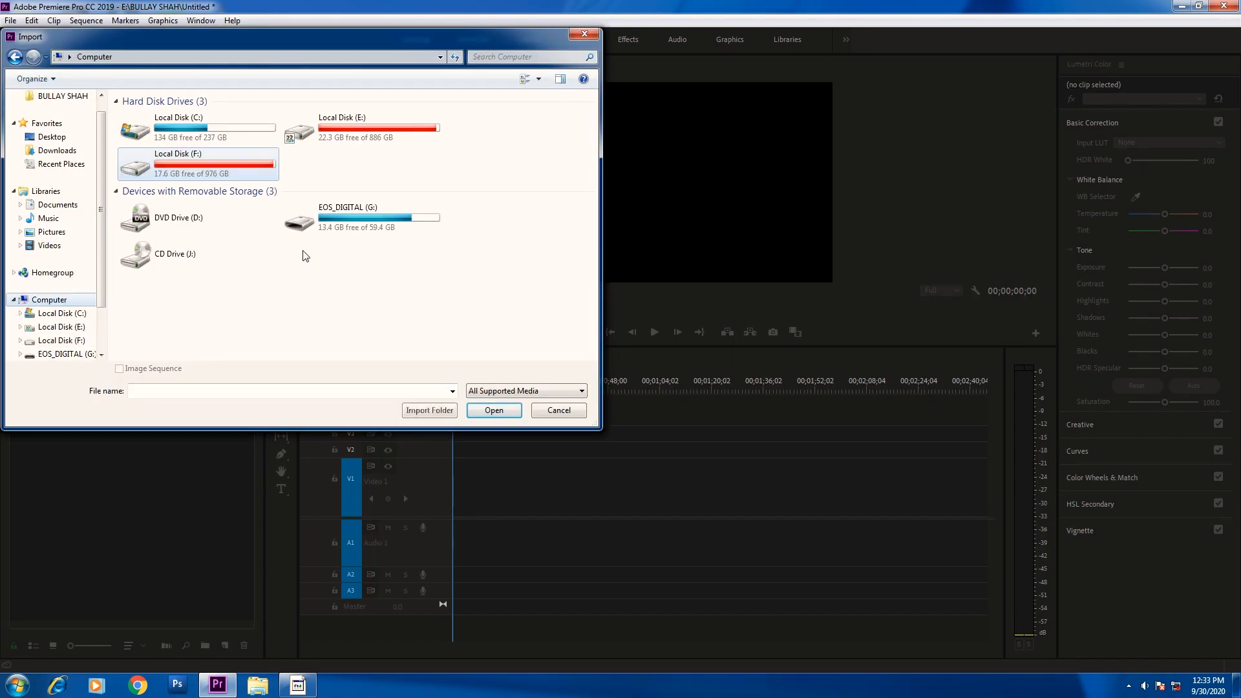
pyautogui.doubleClick(360, 131)
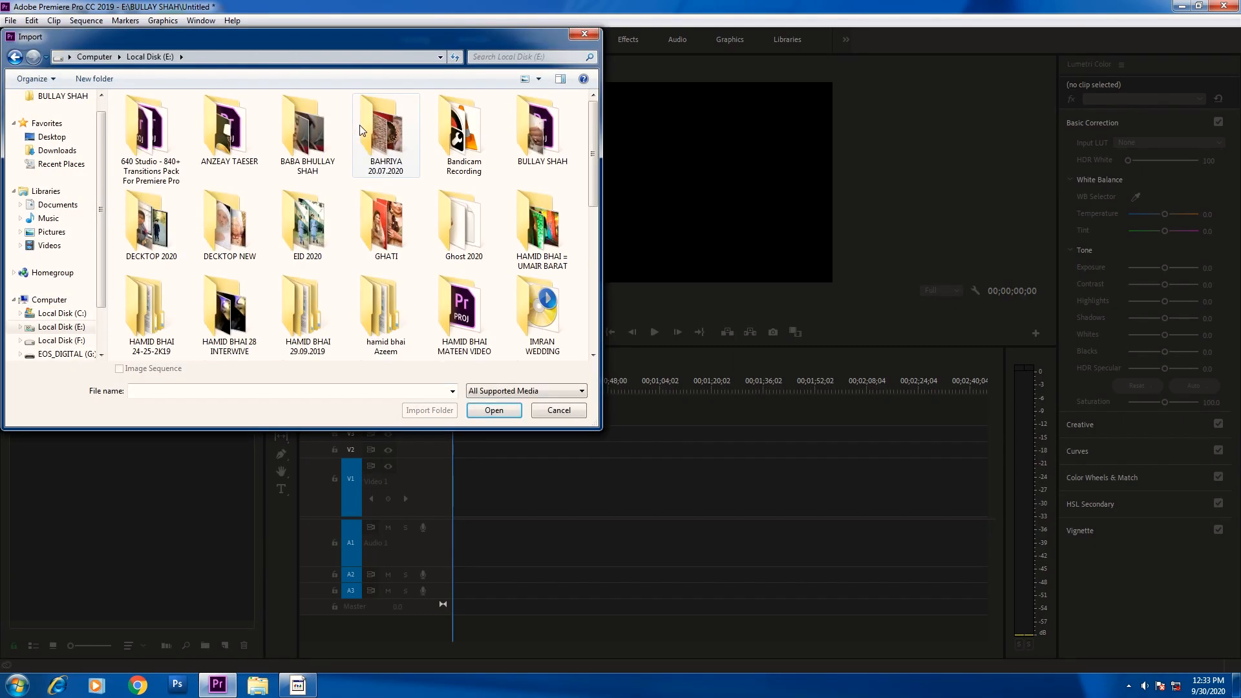
pyautogui.doubleClick(541, 137)
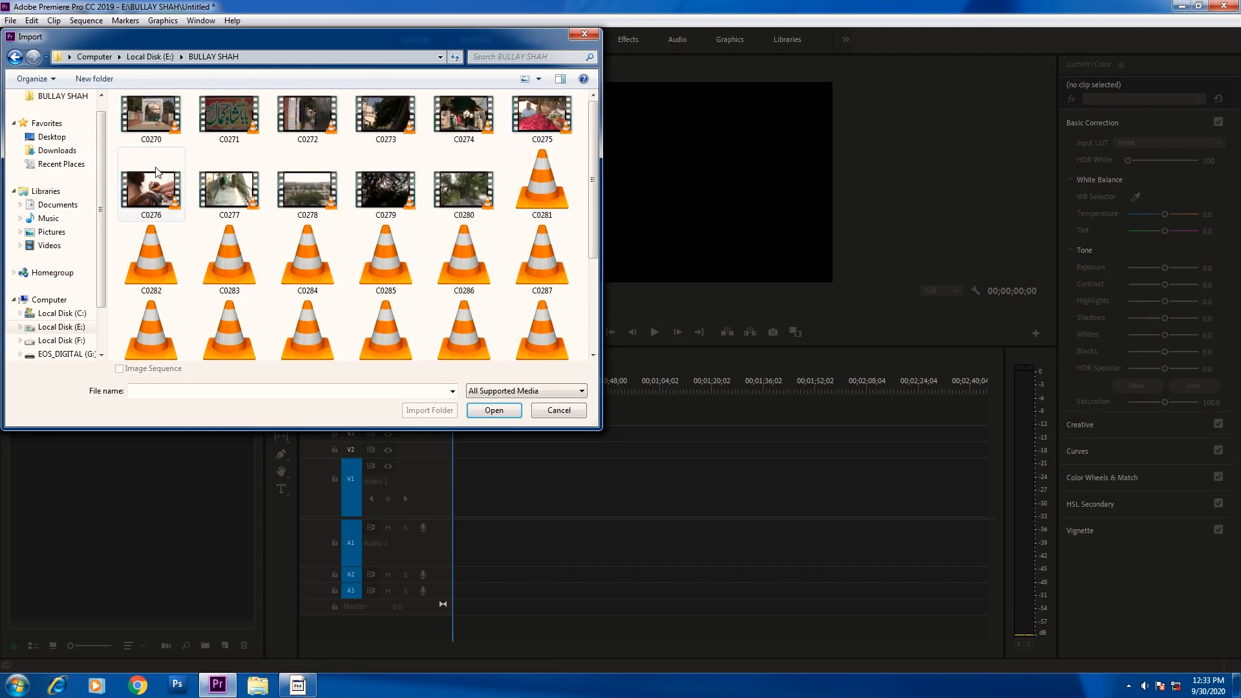
pyautogui.scroll(-3, 222, 223)
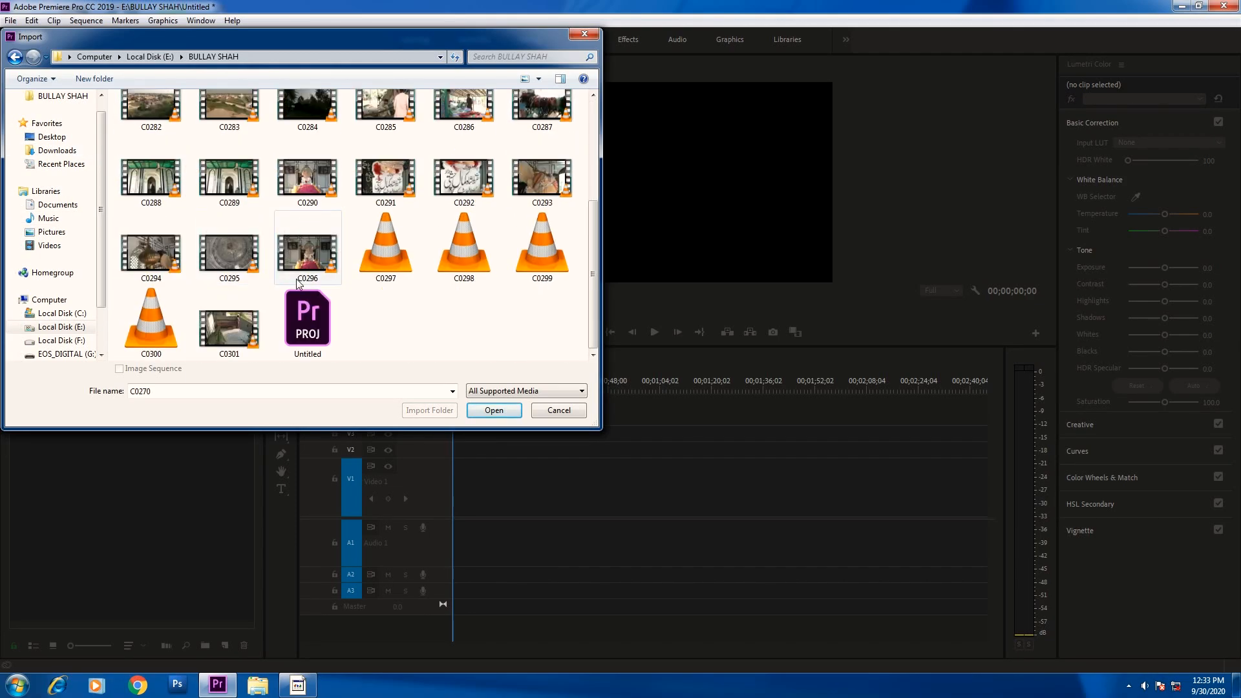
pyautogui.hotkey('ctrl', 'a')
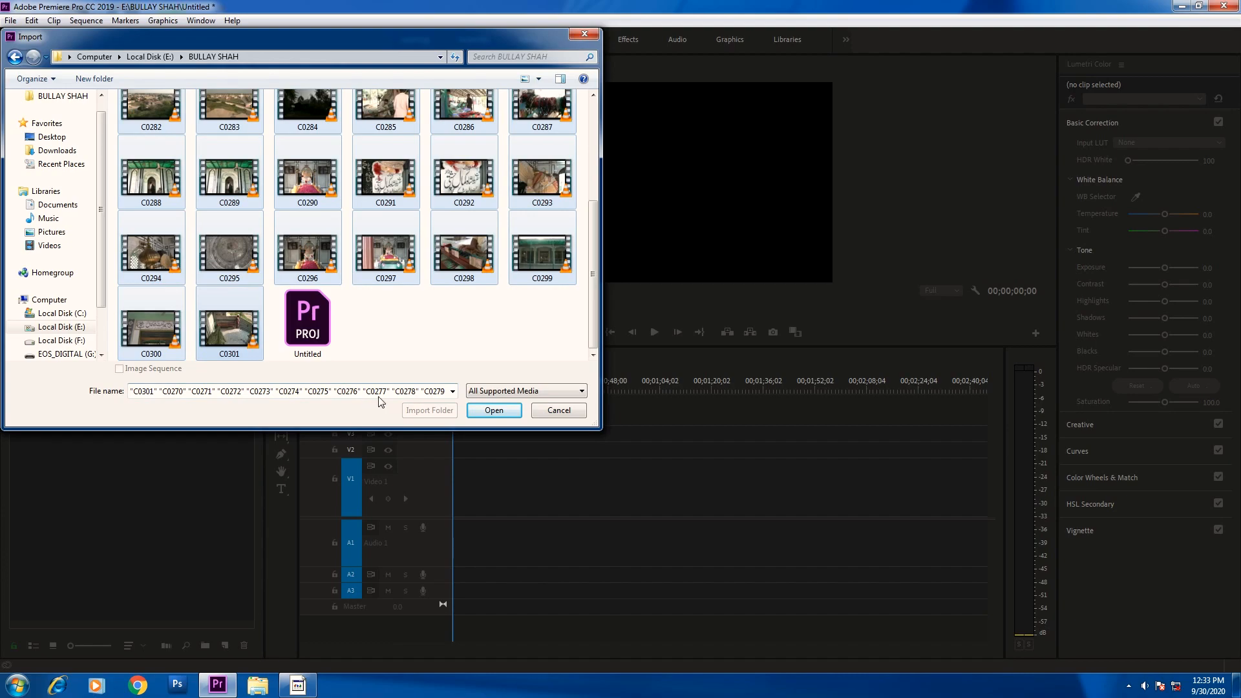
pyautogui.click(476, 413)
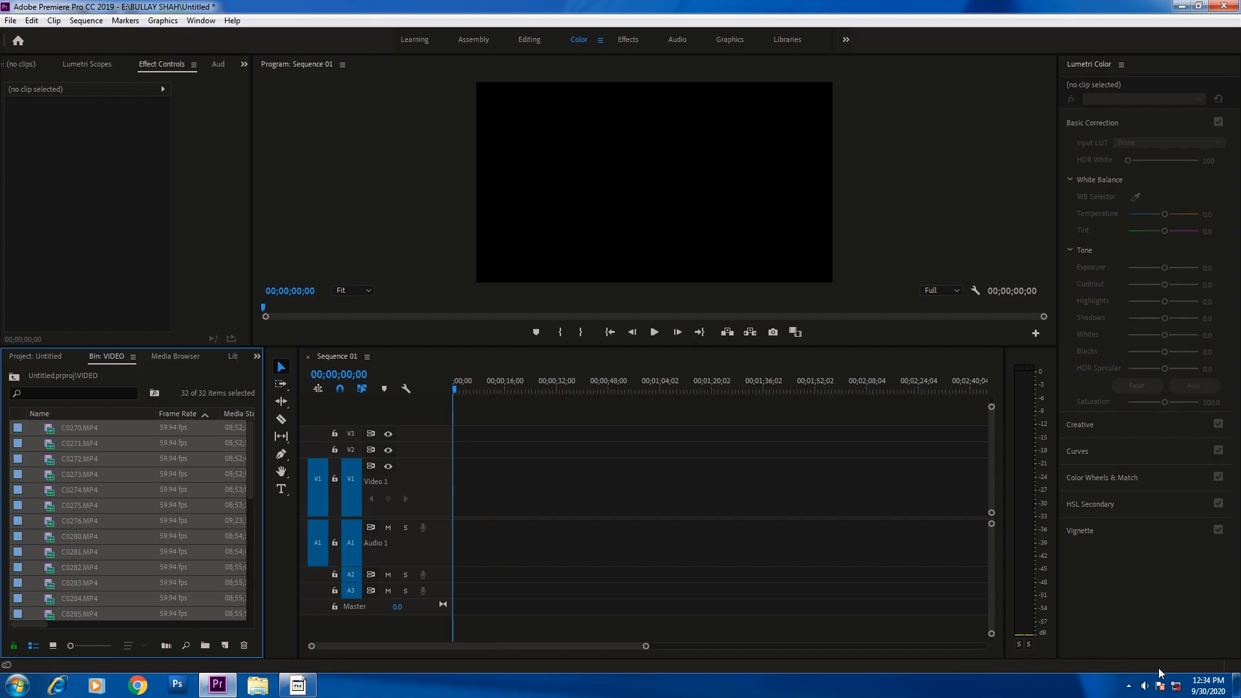
# Step: Place all the VIDEO bin clips at the start of Sequence 01 on V1 and A1, changing the sequence settings to match the clips
pyautogui.click(62, 428)
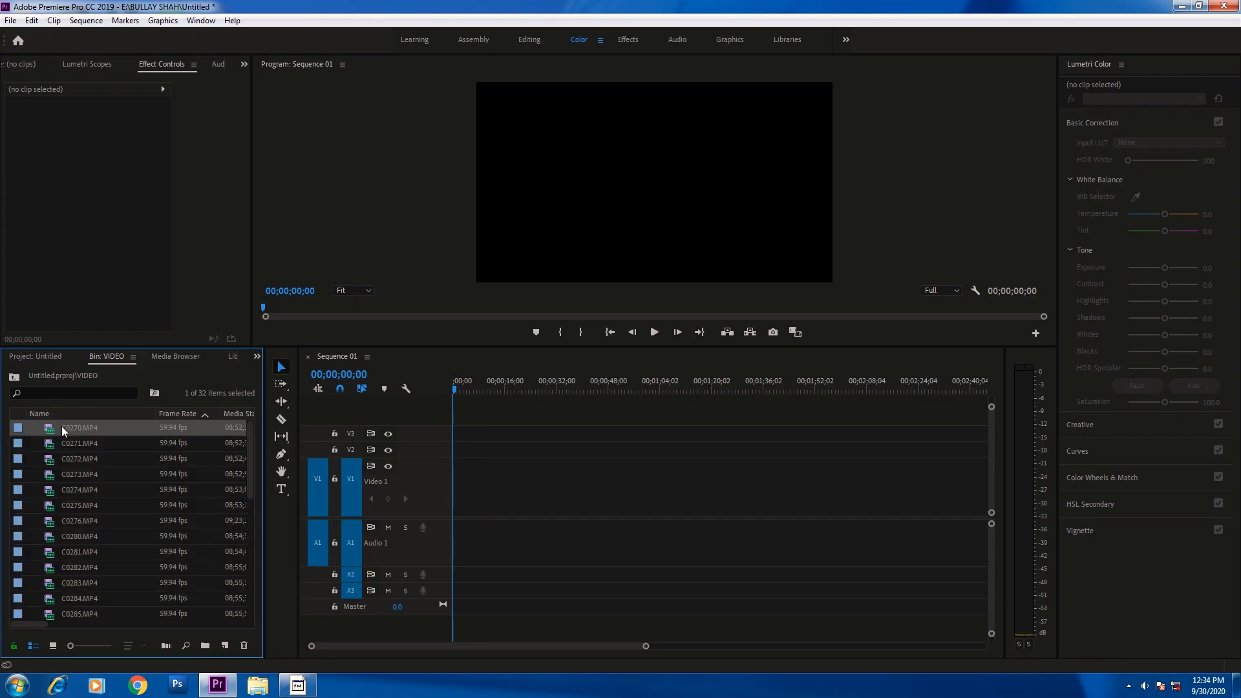
pyautogui.hotkey('ctrl', 'a')
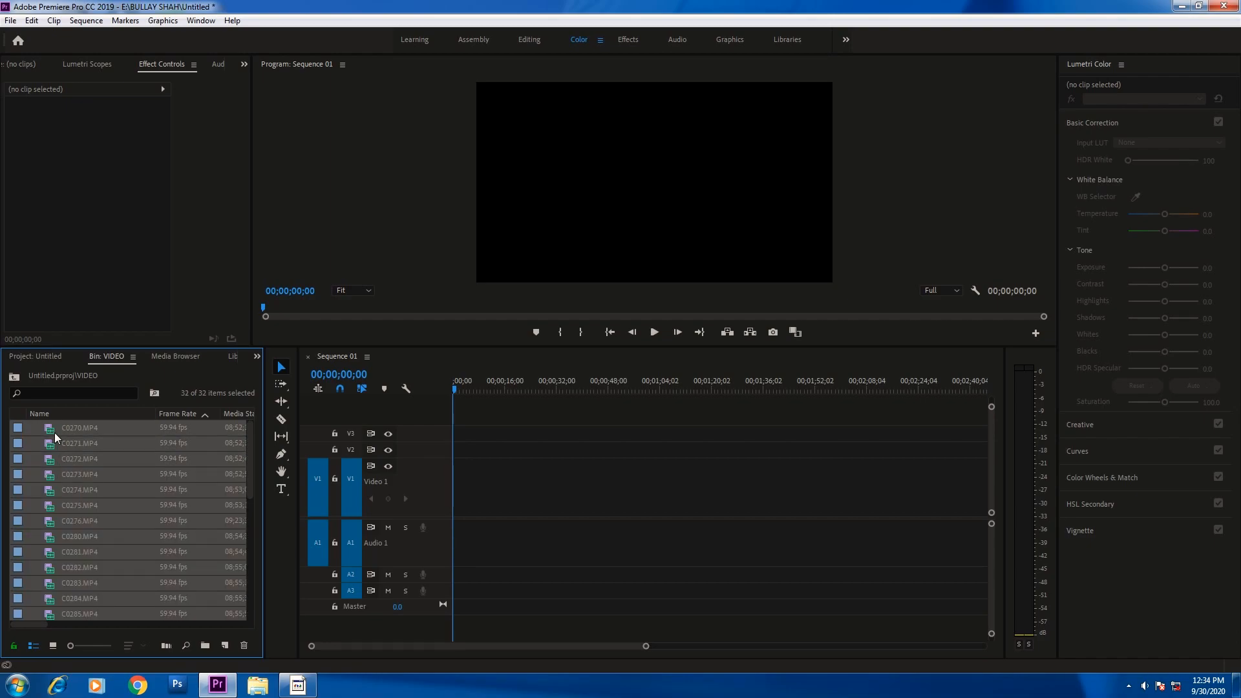
pyautogui.moveTo(54, 432); pyautogui.dragTo(457, 483)
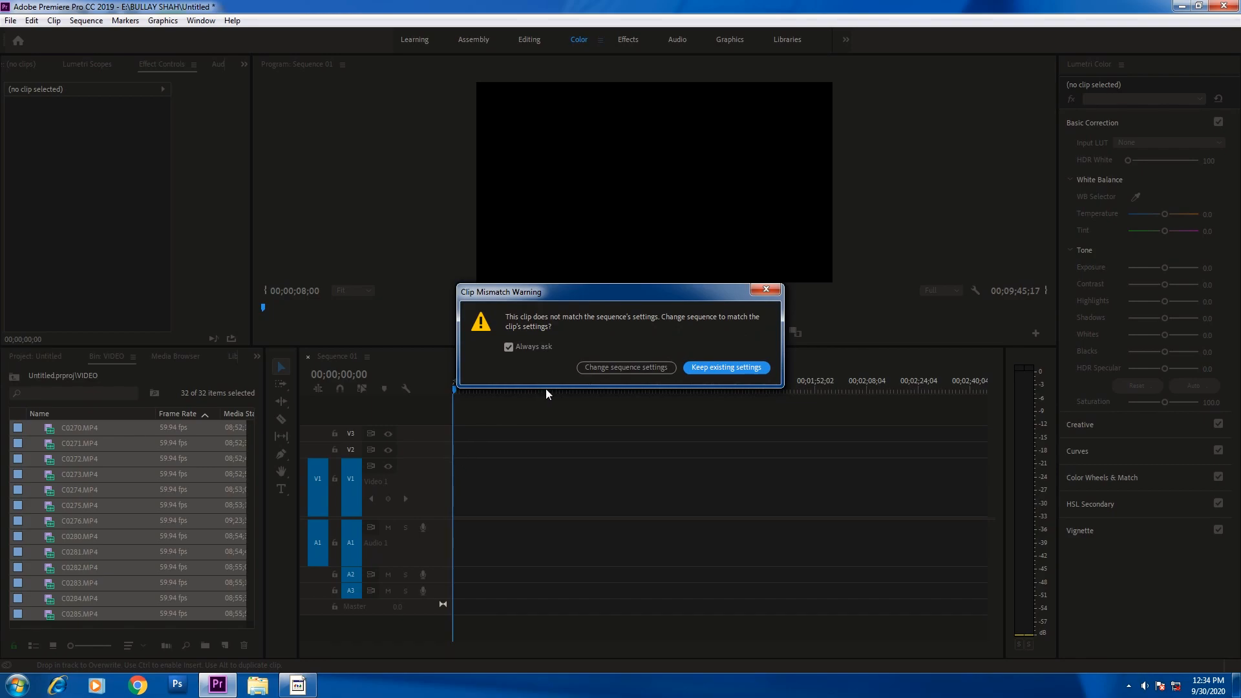
pyautogui.click(617, 367)
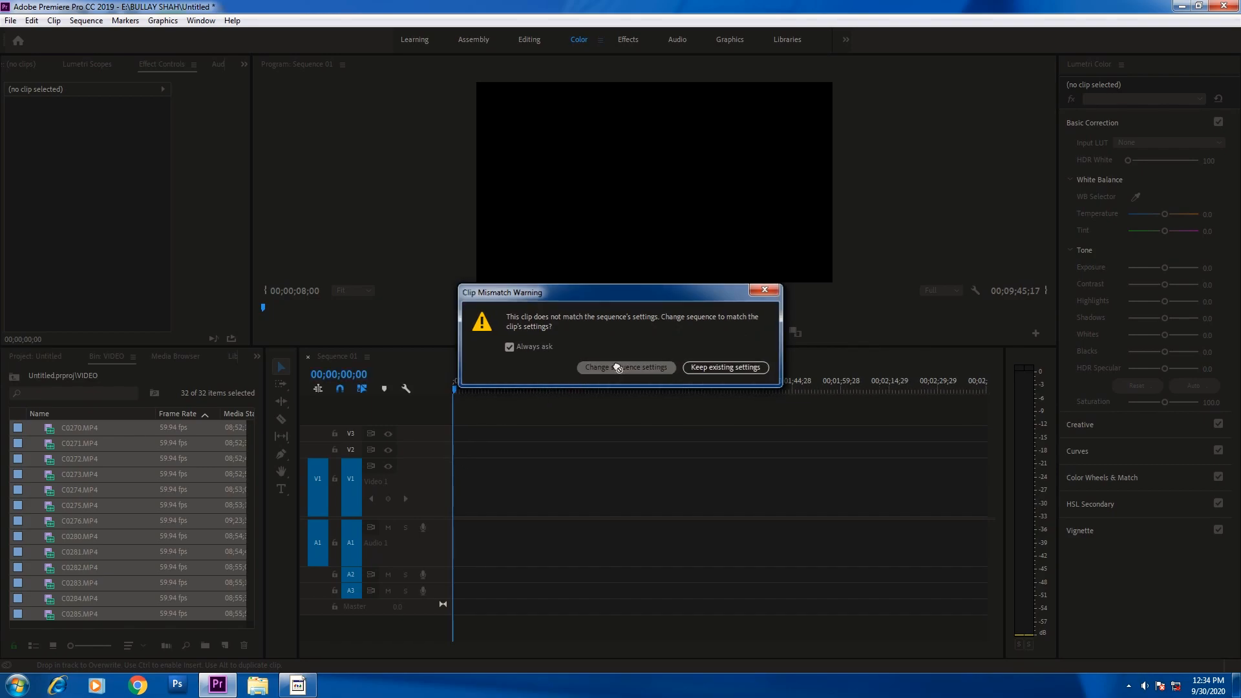
pyautogui.rightClick(471, 486)
pyautogui.click(480, 494)
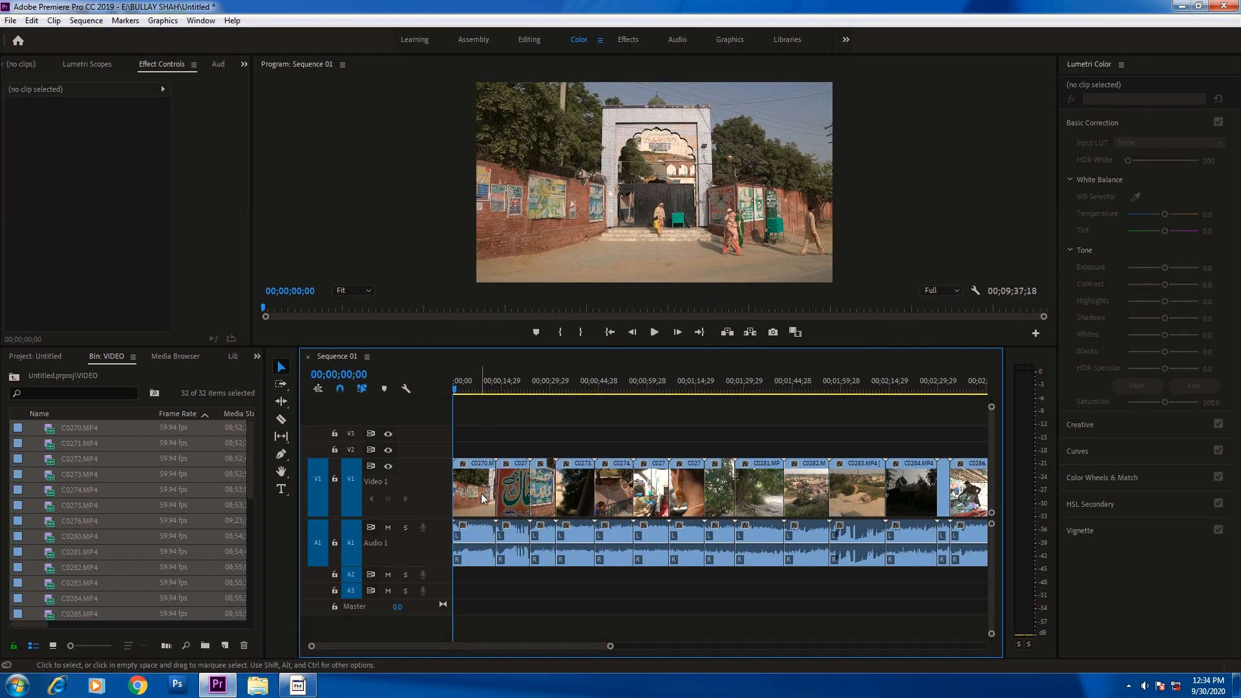
# Step: Look over the whole assembled edit in the timeline, and examine the opening clips more closely
pyautogui.press('-')
pyautogui.press('-')
pyautogui.press('-')
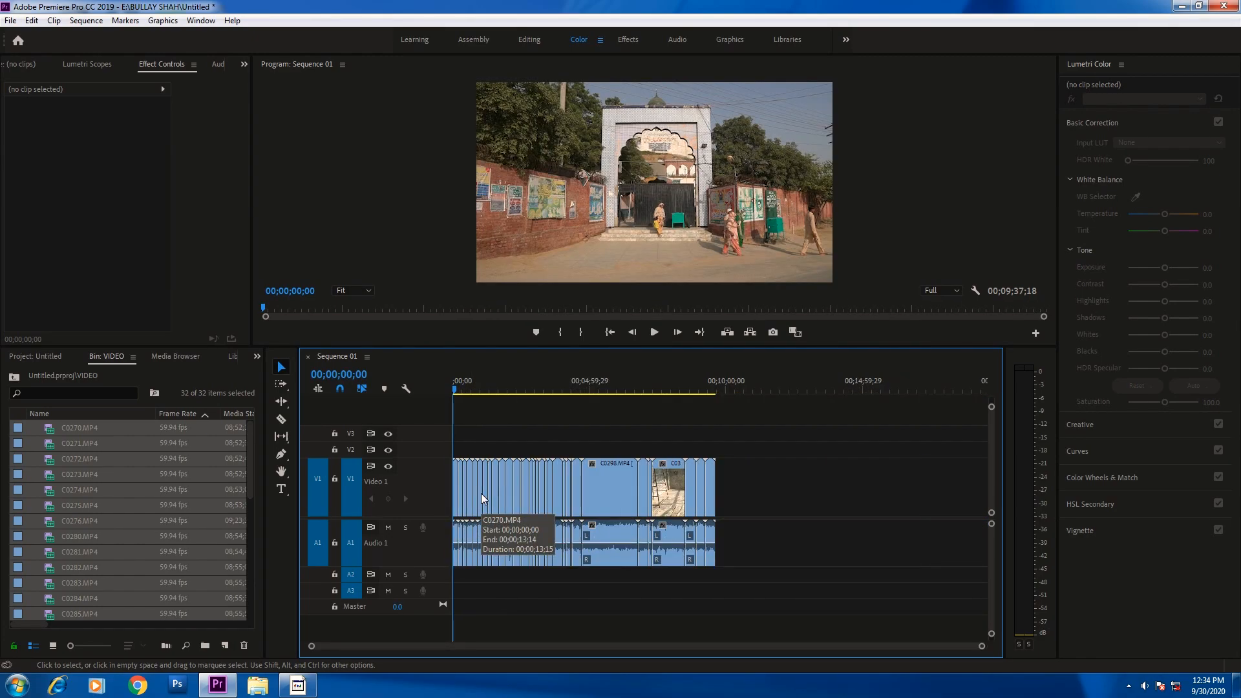
pyautogui.press('=')
pyautogui.press('-')
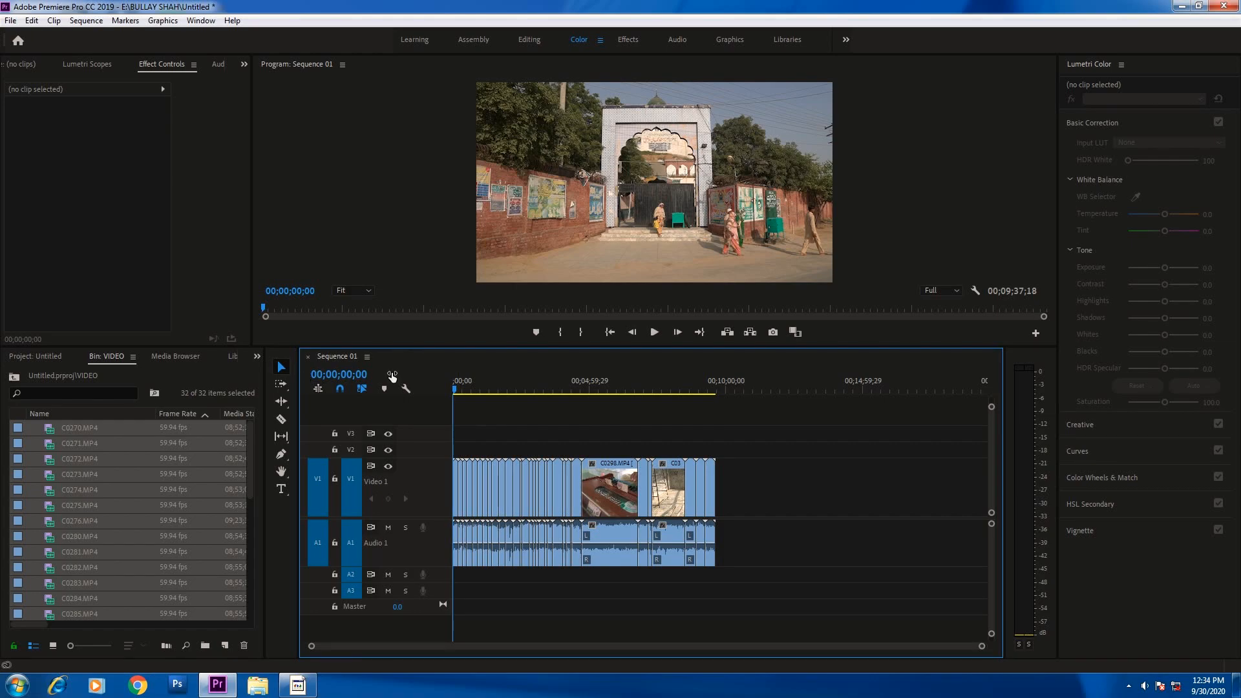
pyautogui.moveTo(456, 389); pyautogui.dragTo(468, 486)
pyautogui.press('=')
pyautogui.press('=')
pyautogui.press('=')
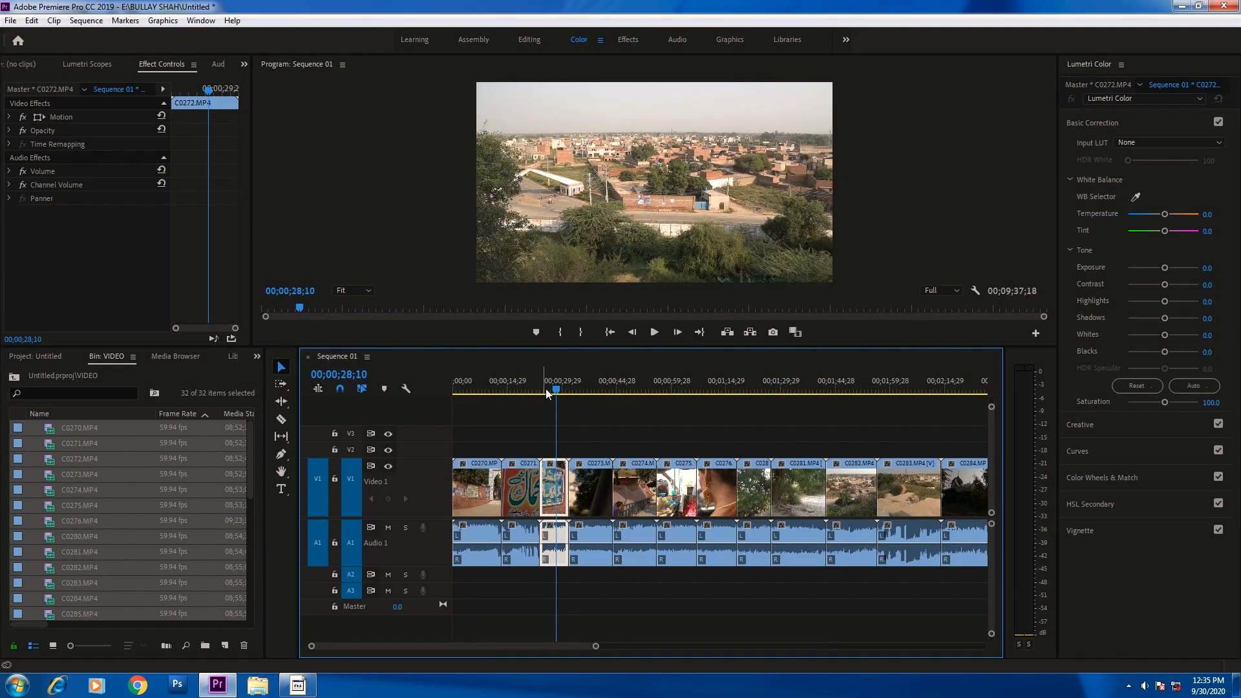